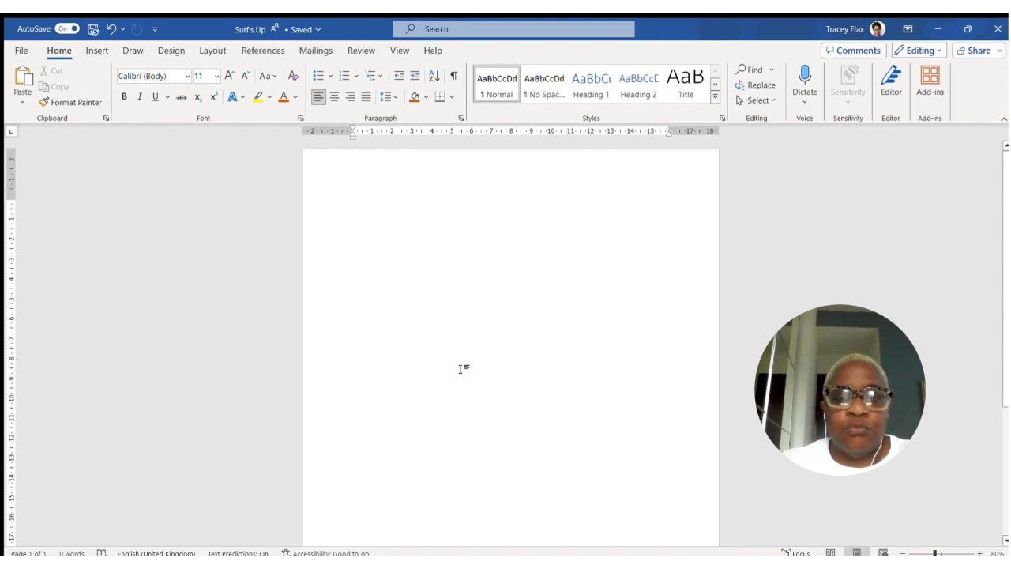
Show the paragraph and formatting marks and zoom the blank document to page width.
left_click(454, 75)
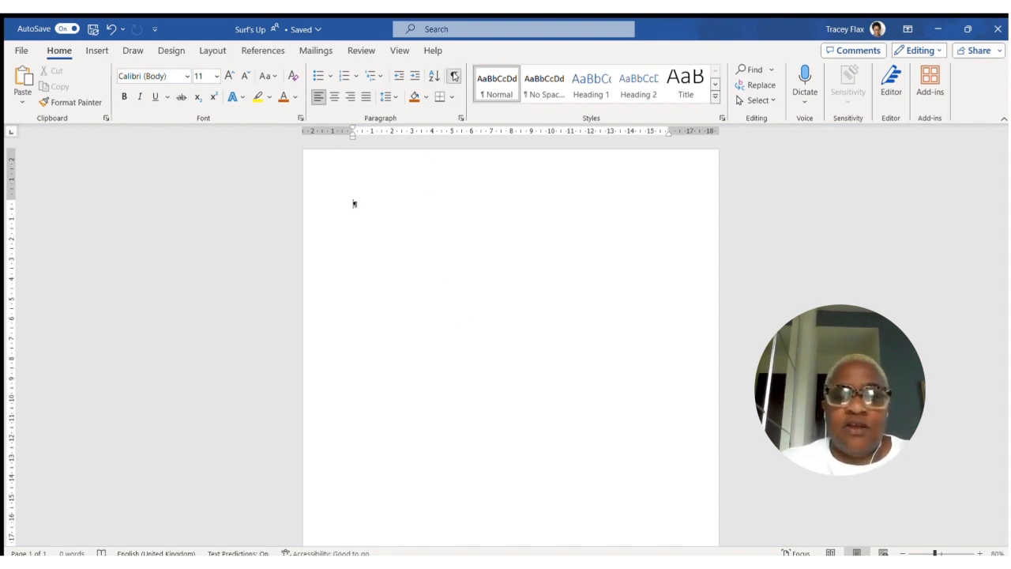
left_click(397, 50)
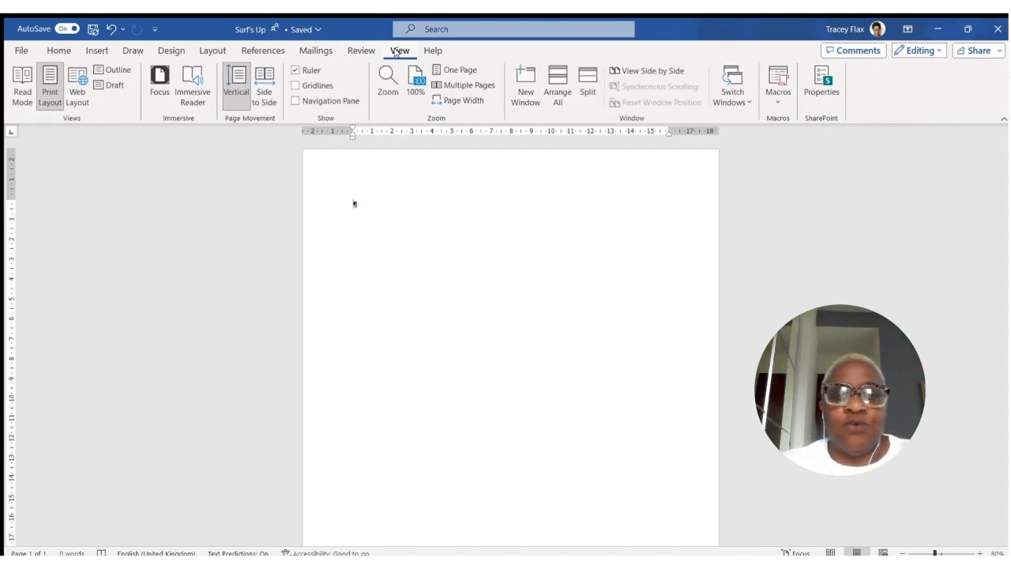
left_click(456, 102)
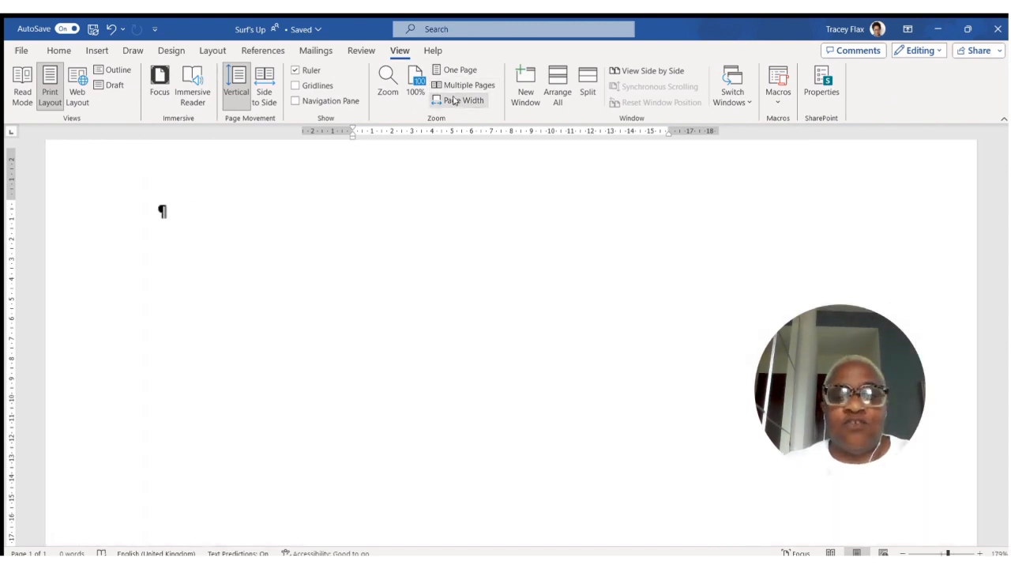
scroll(385, 295, "up", 1)
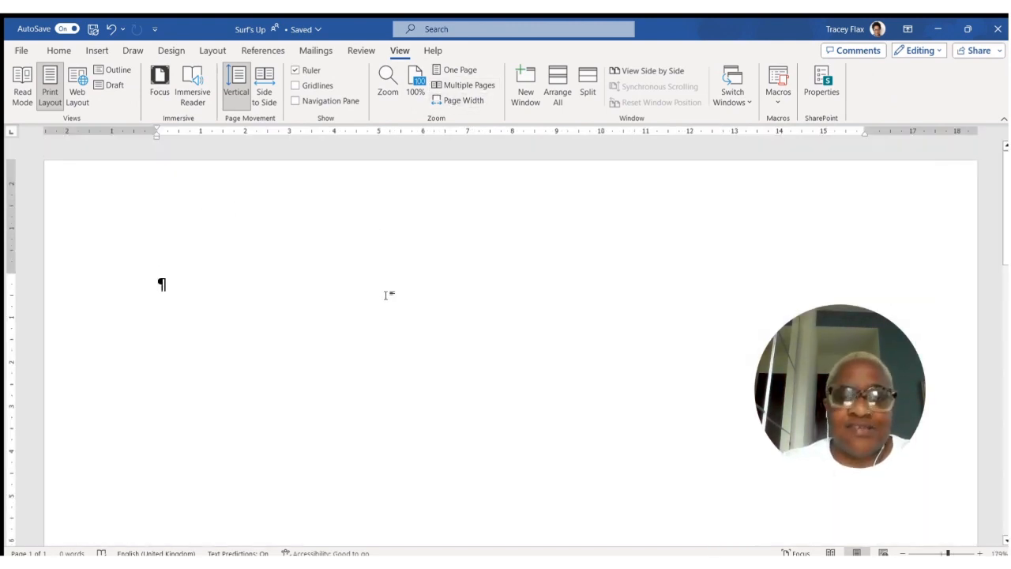
left_click(59, 50)
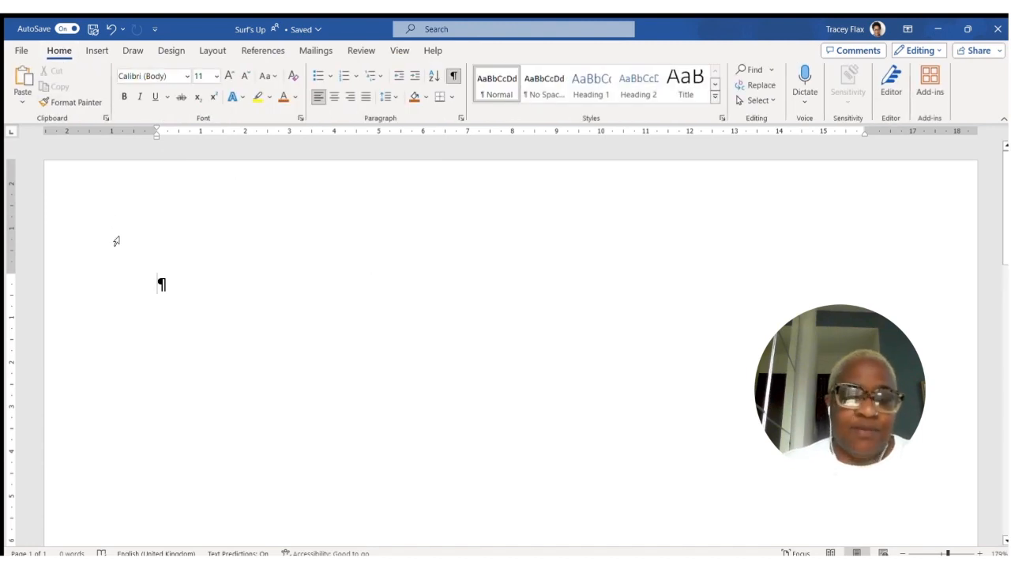
Enter the title "Surf's Up!" on the first line and leave an empty paragraph below it.
type("Surf")
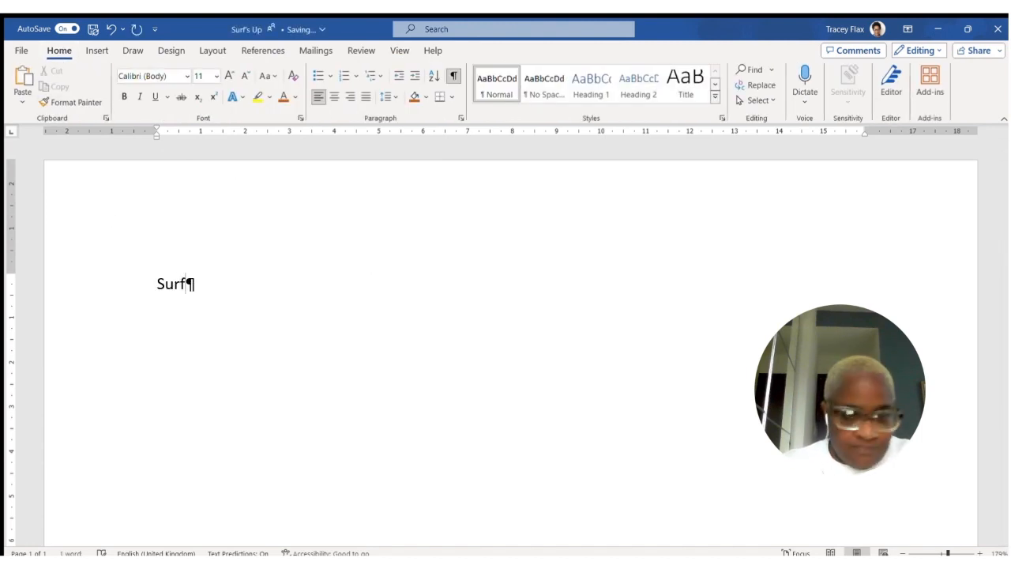
type("'s U")
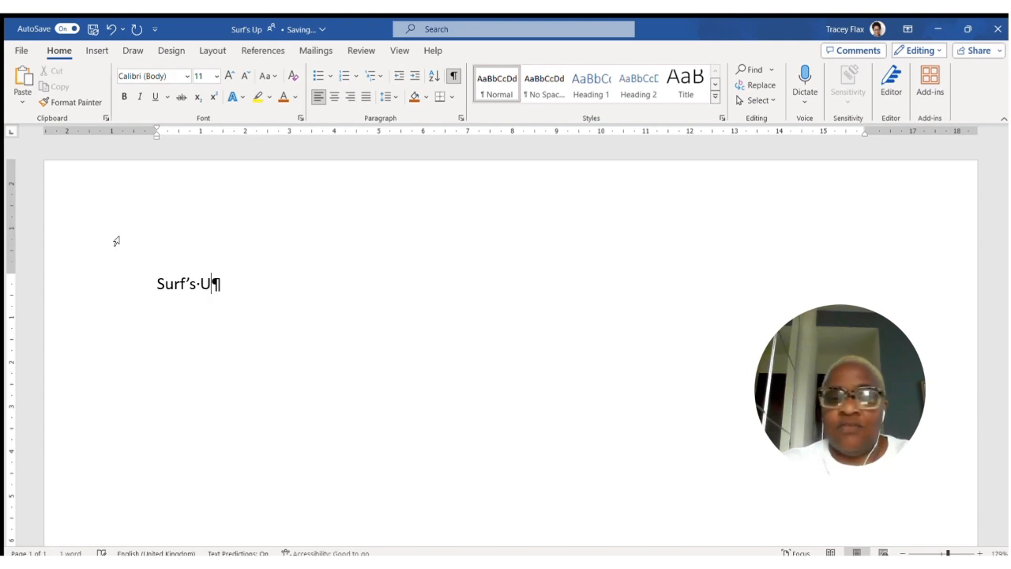
type("p!")
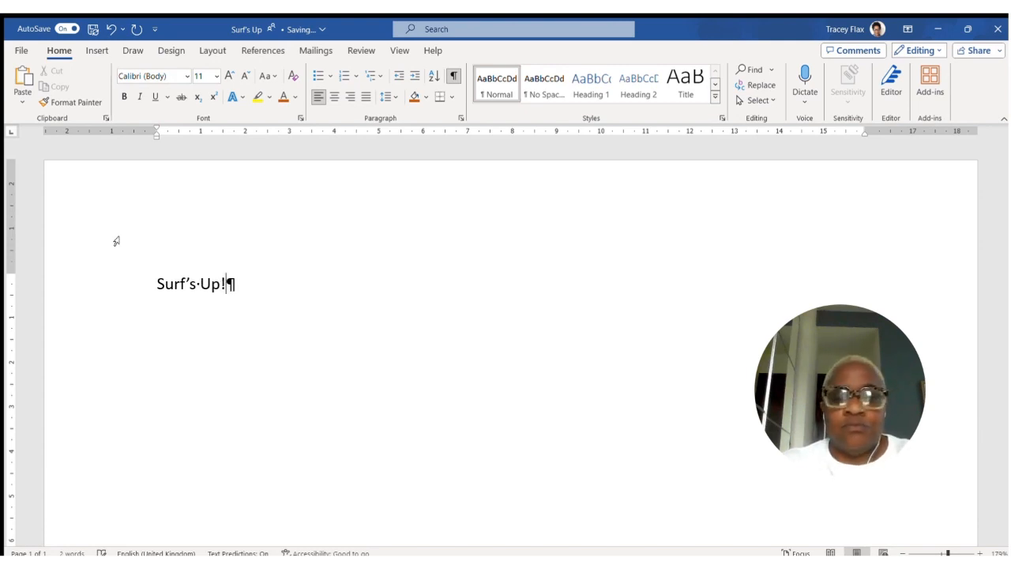
key("Return")
key("Return")
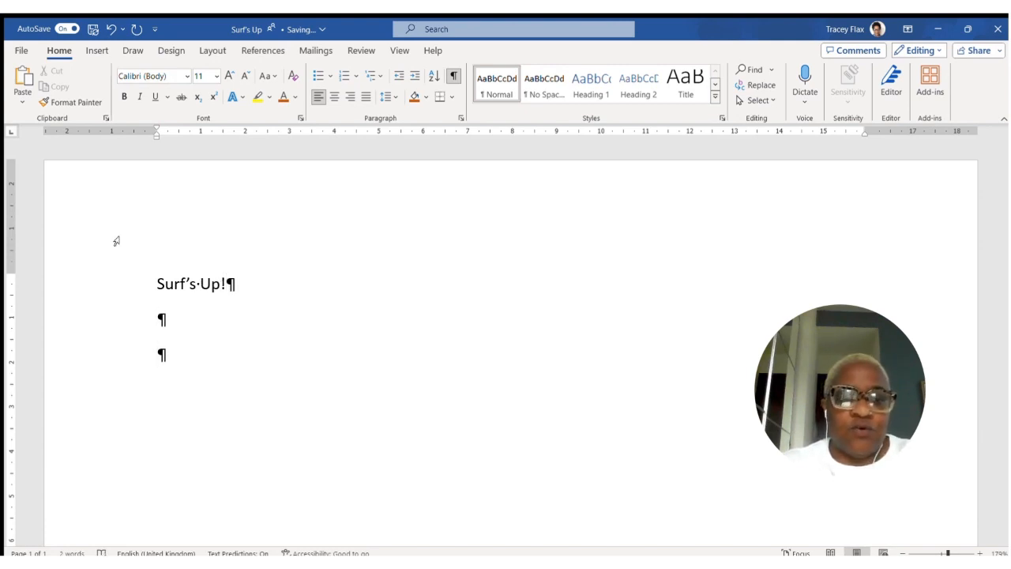
Write the paragraph "Learn to surf or improve your form and skills on the waves through expert instruction", ending with "award-winning surf school.".
type("Learn t")
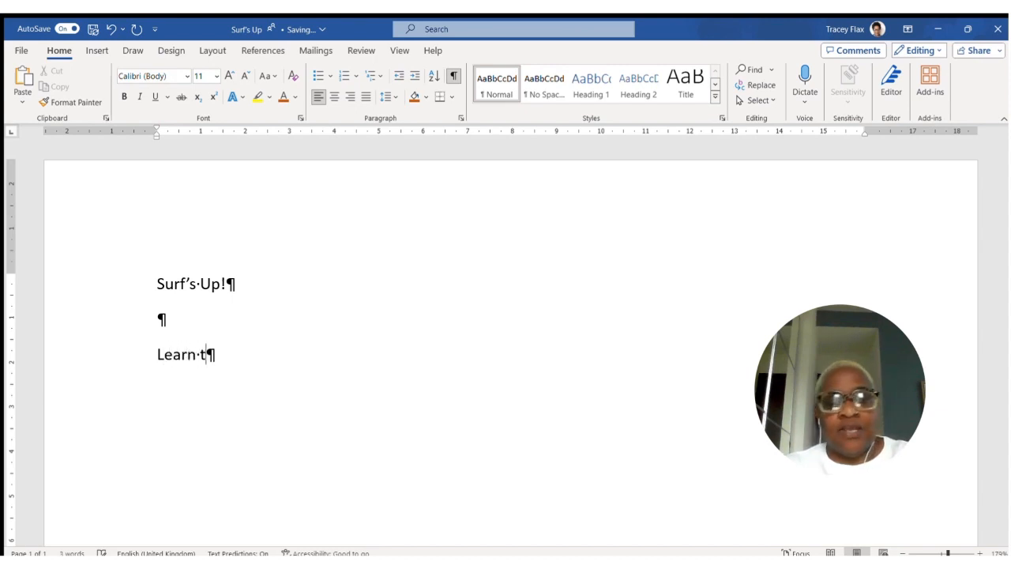
type("o surf o")
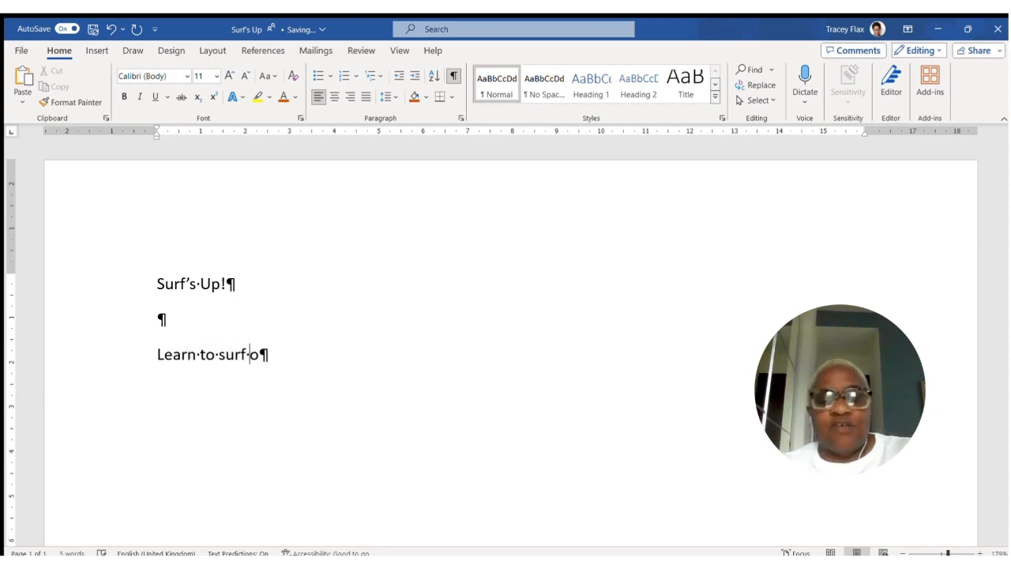
type("r improve")
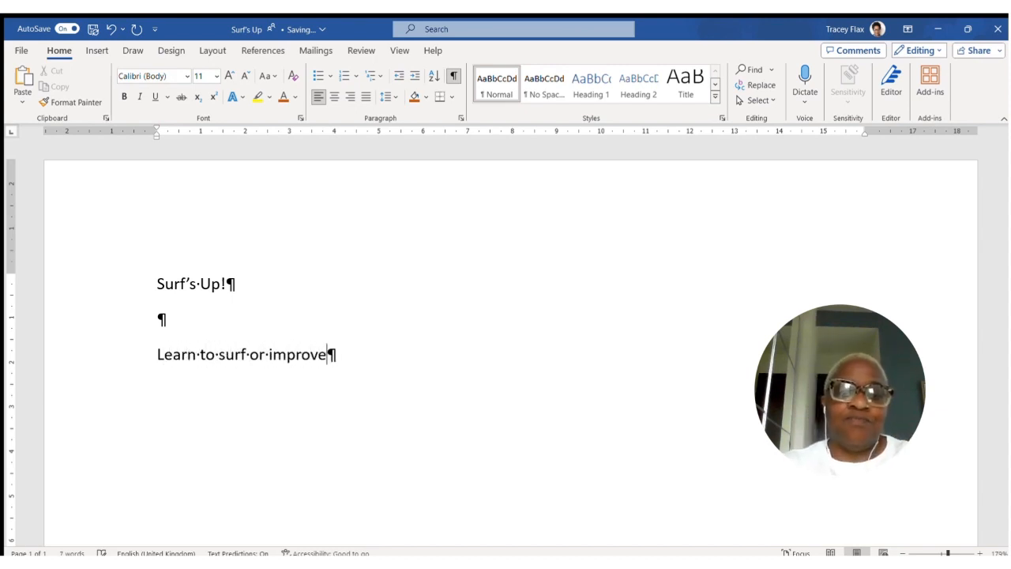
type(" your form ")
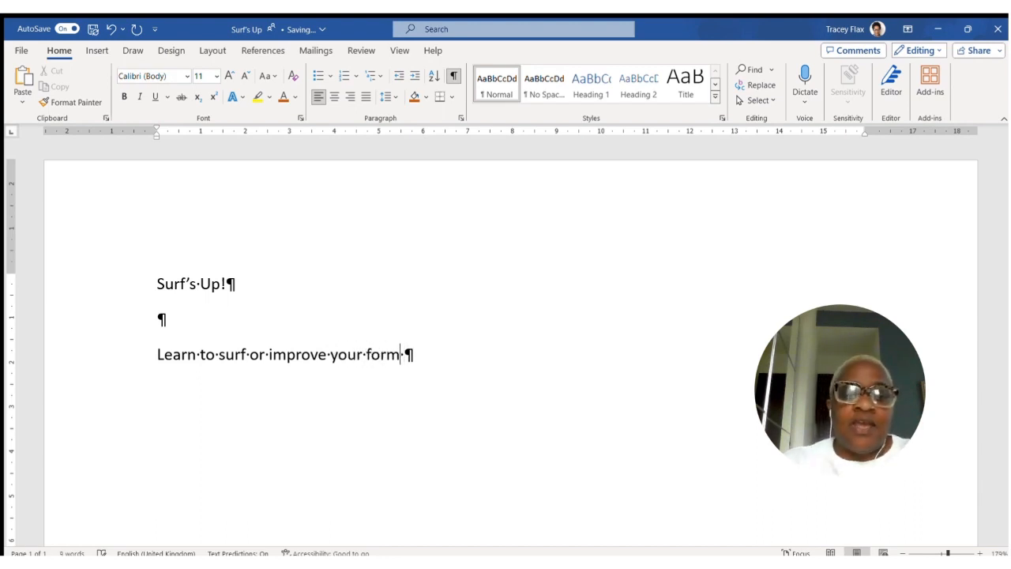
type("and skill")
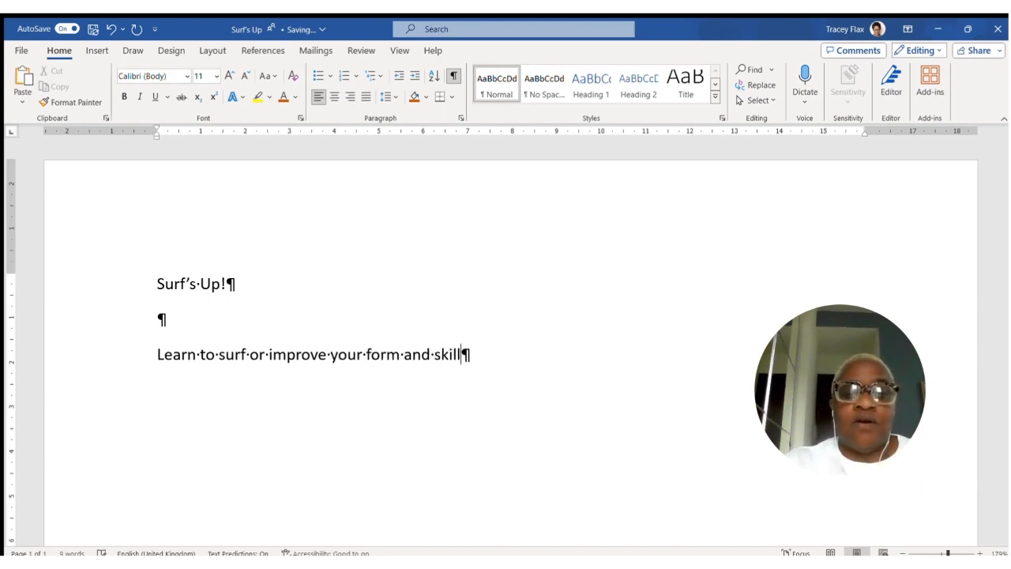
type("s on the wave")
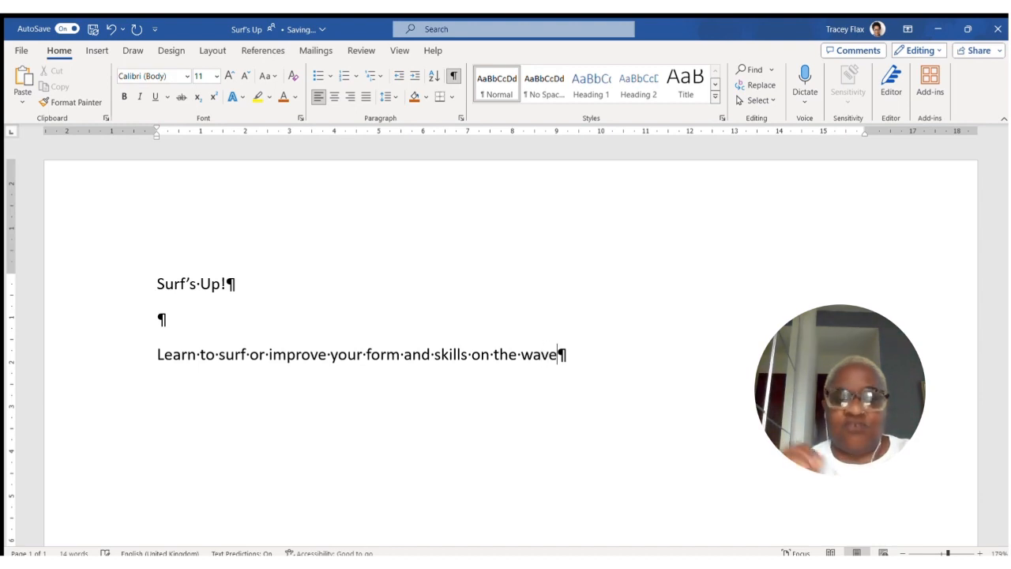
type("s through ")
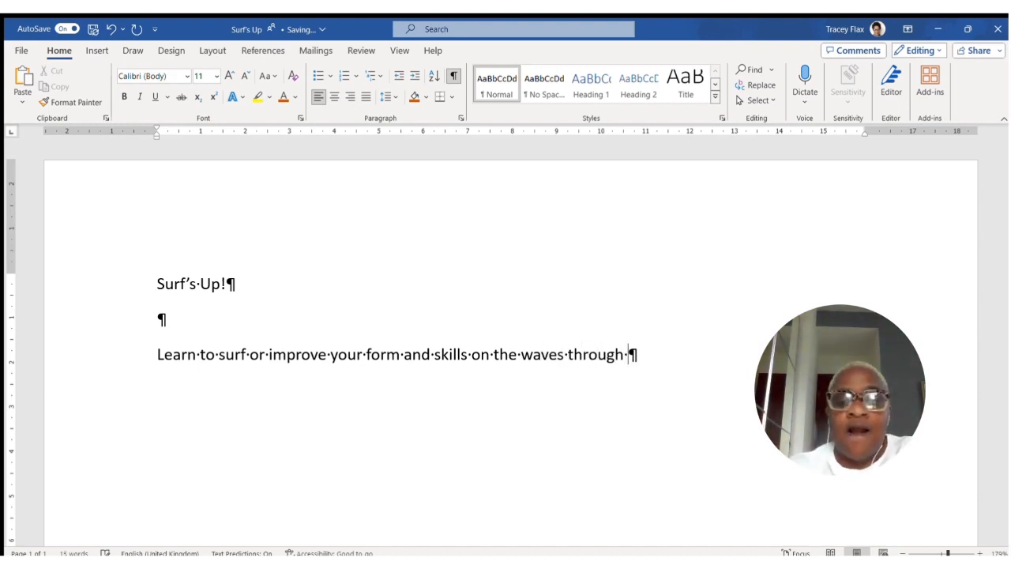
type("expert instruction")
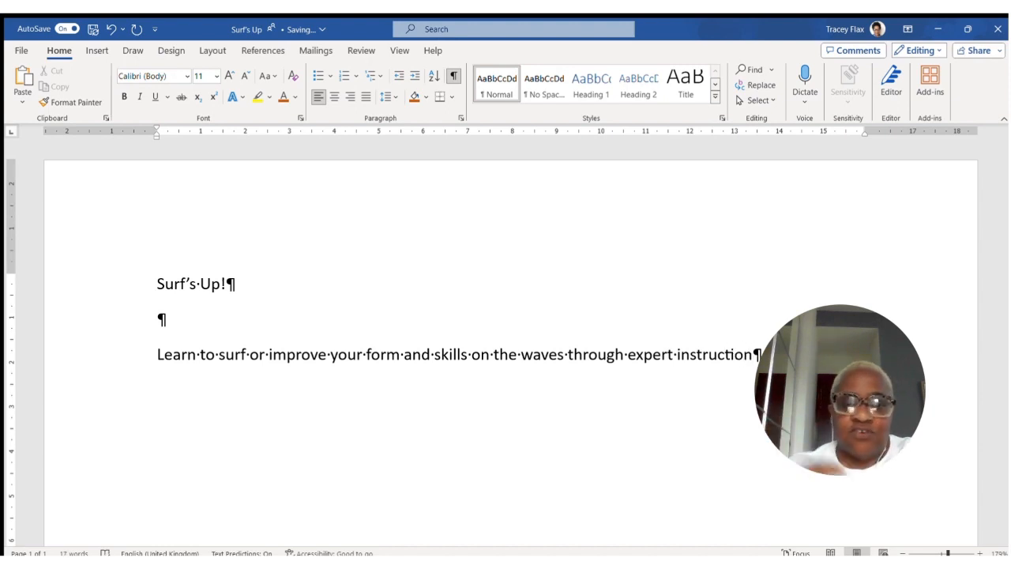
type(" f")
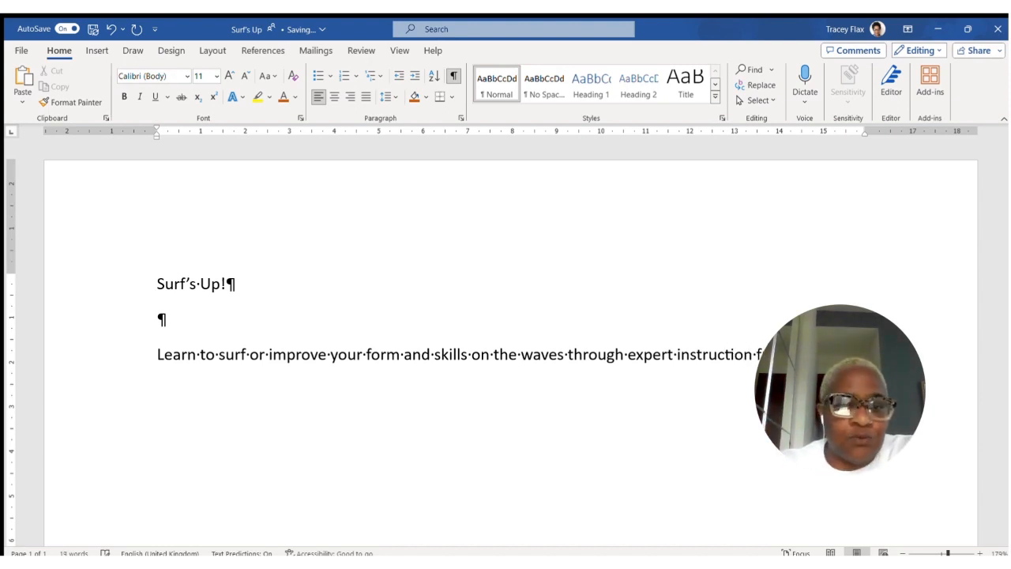
type("award-w")
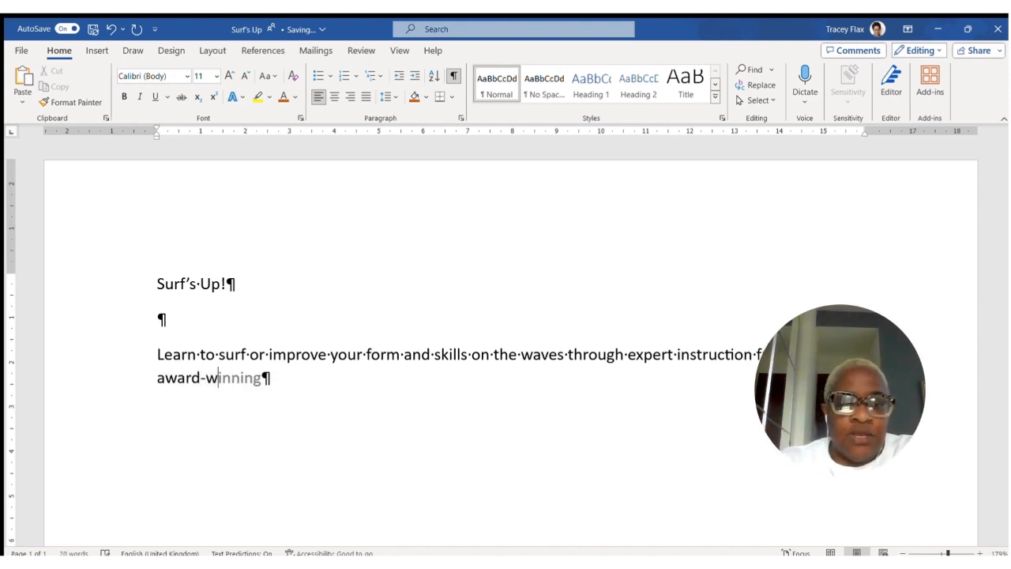
type("inning ")
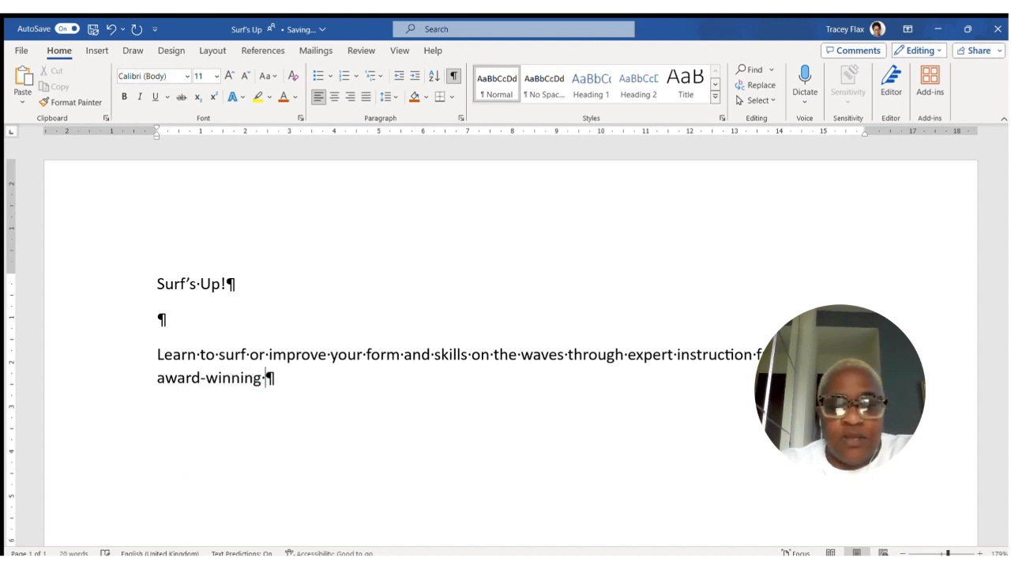
type("surf schoo")
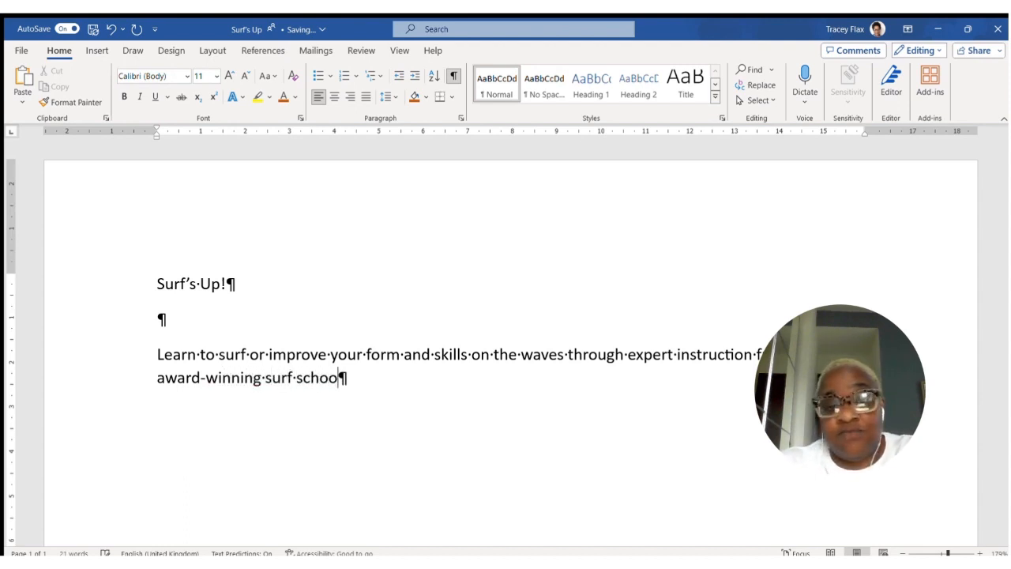
type("l.")
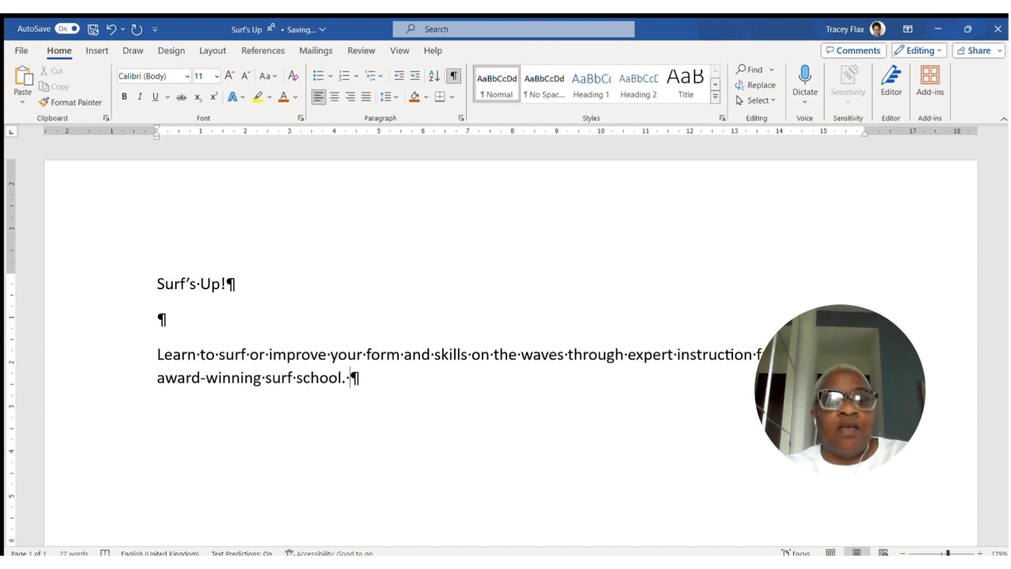
Add the line "Private or group lessons" as a new paragraph below the introductory sentence.
key("Return")
type("Pri")
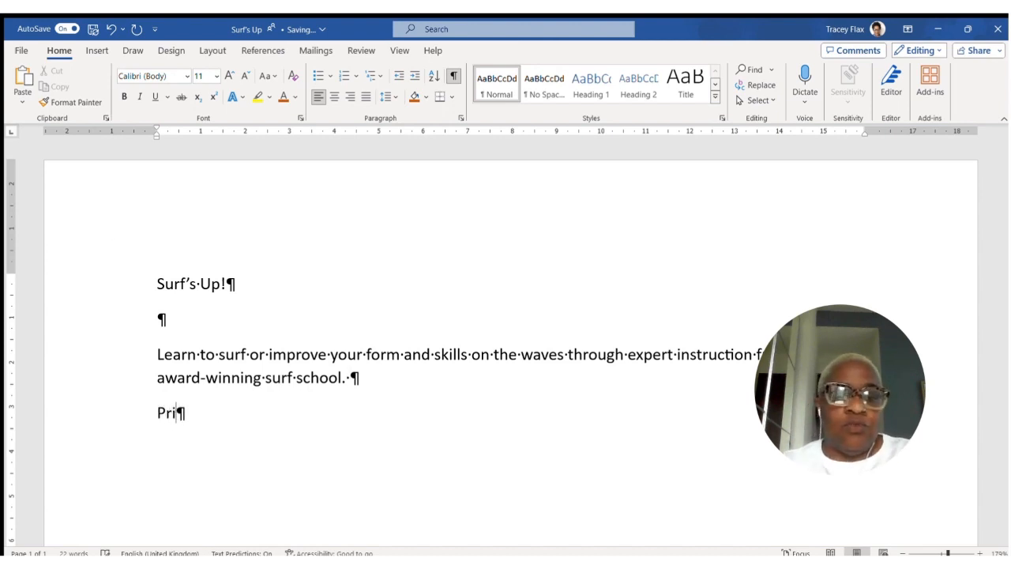
type("vate or gro")
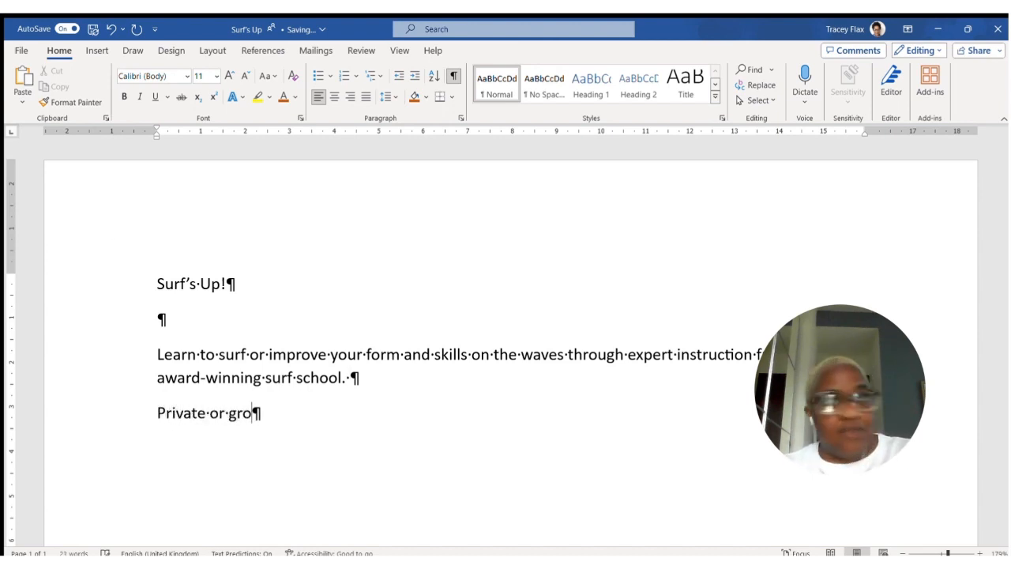
type("up lessons")
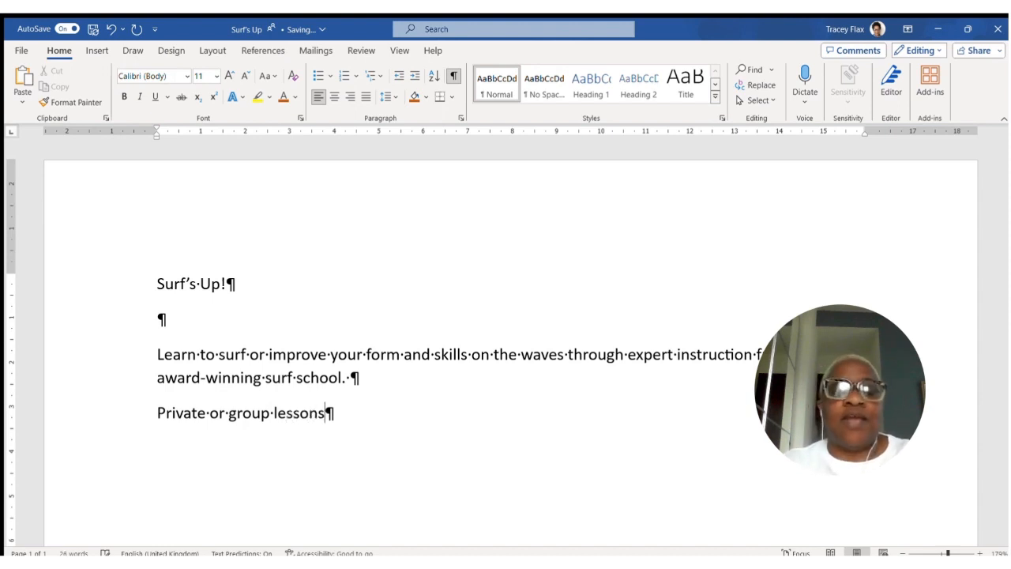
Add the line "Reef shoes and surfboard rental included" as a new paragraph below the lessons line.
key("Return")
type("Ree")
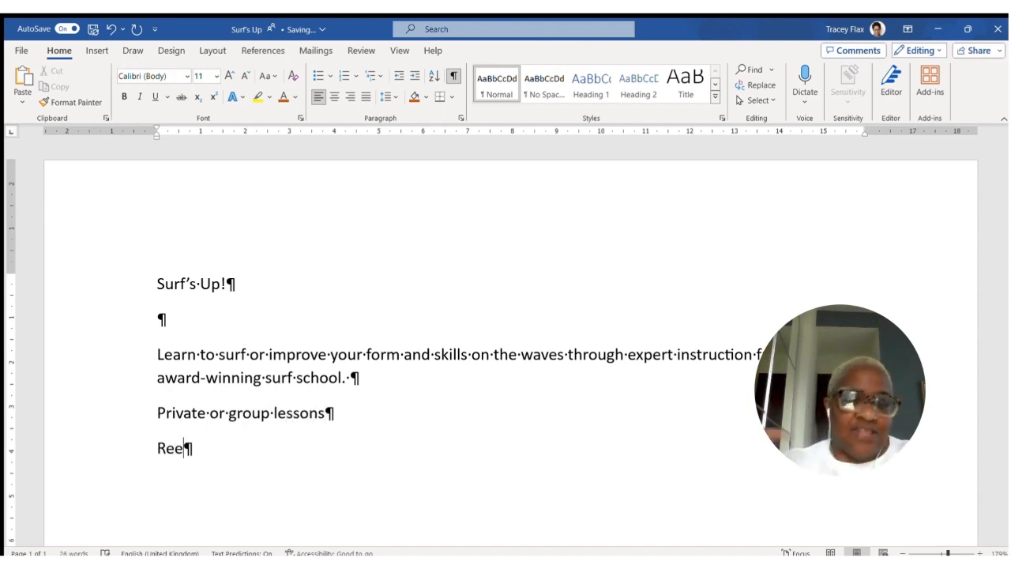
type("f shoes an")
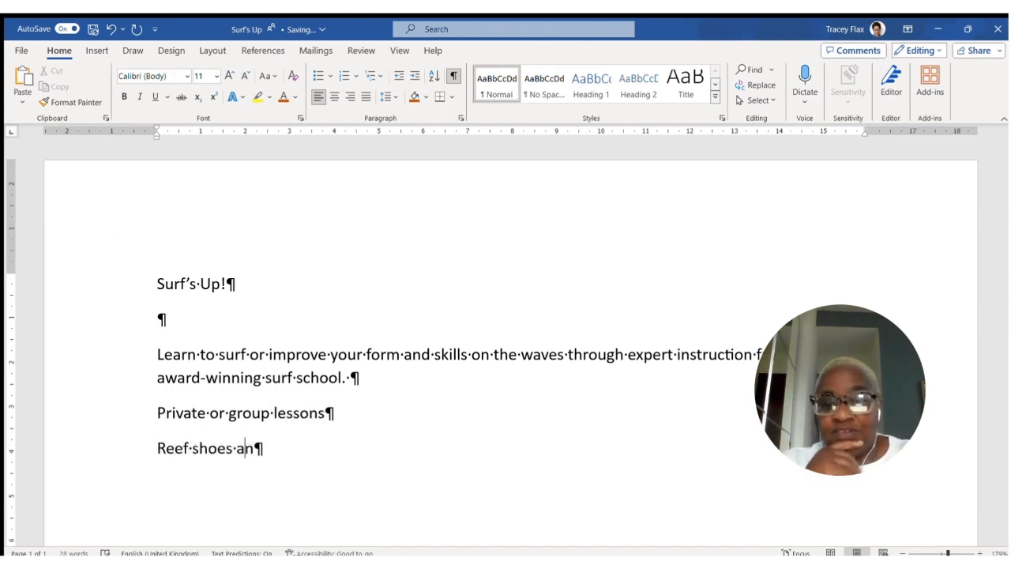
type("d surfboar")
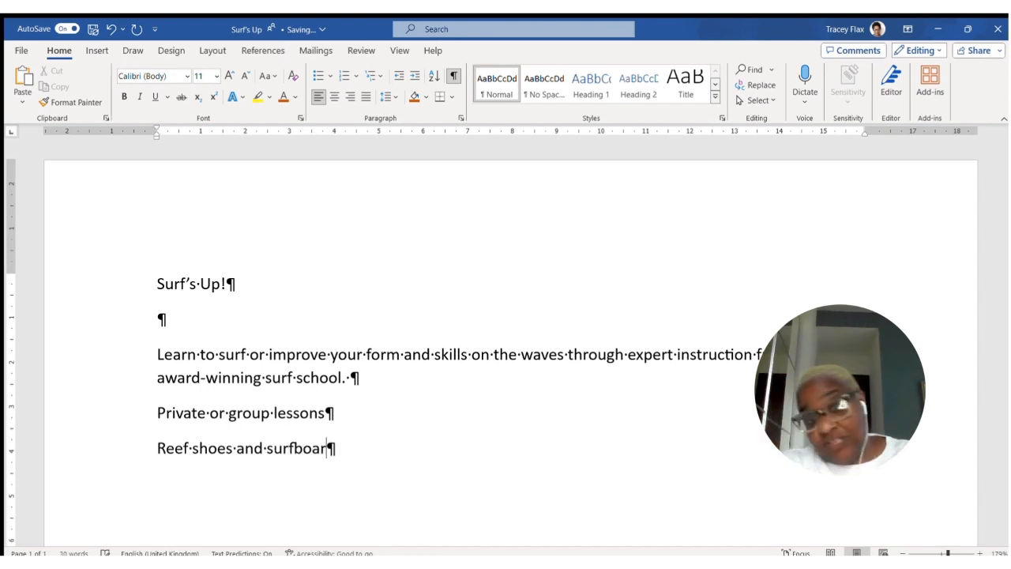
type("d rental inc")
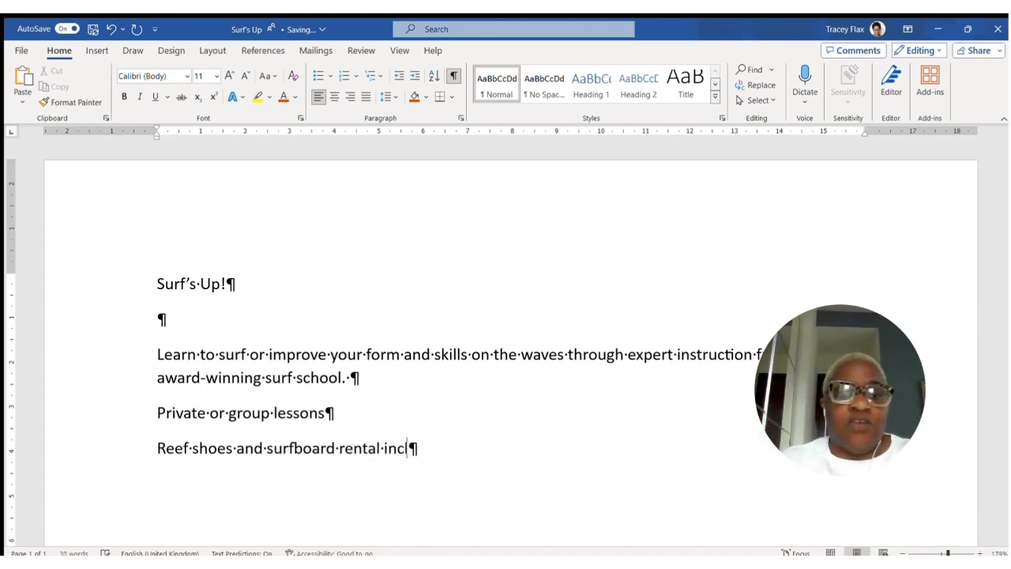
type("luded")
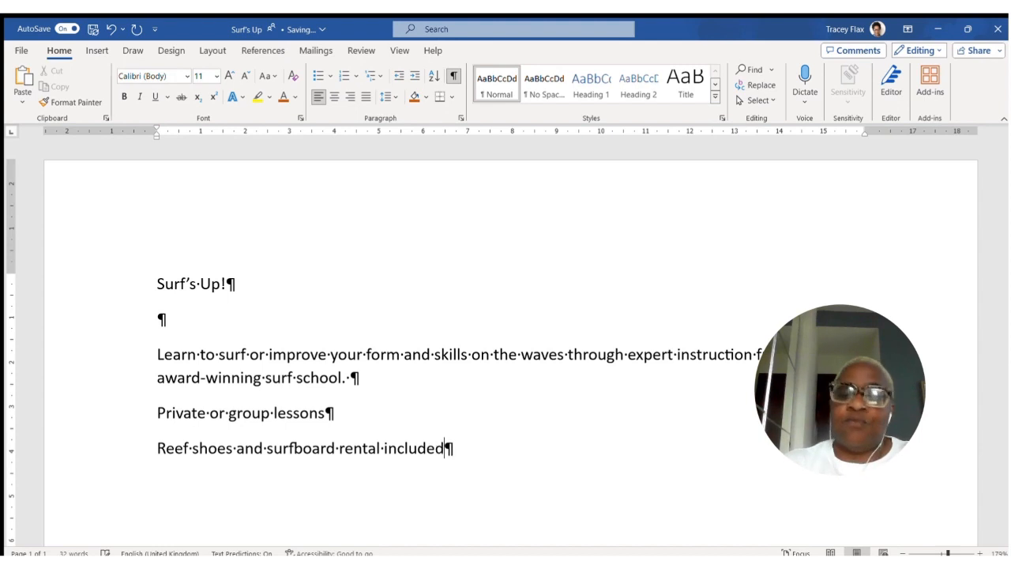
Add the line "Photo and video packages available" as a new paragraph below the reef shoes line.
key("Return")
type("Photot")
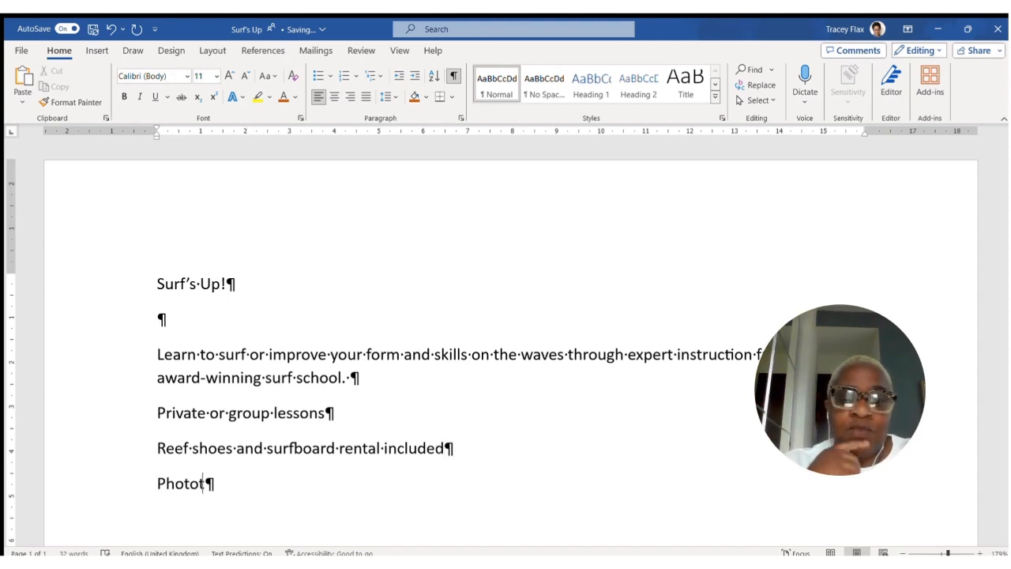
key("BackSpace")
type("an")
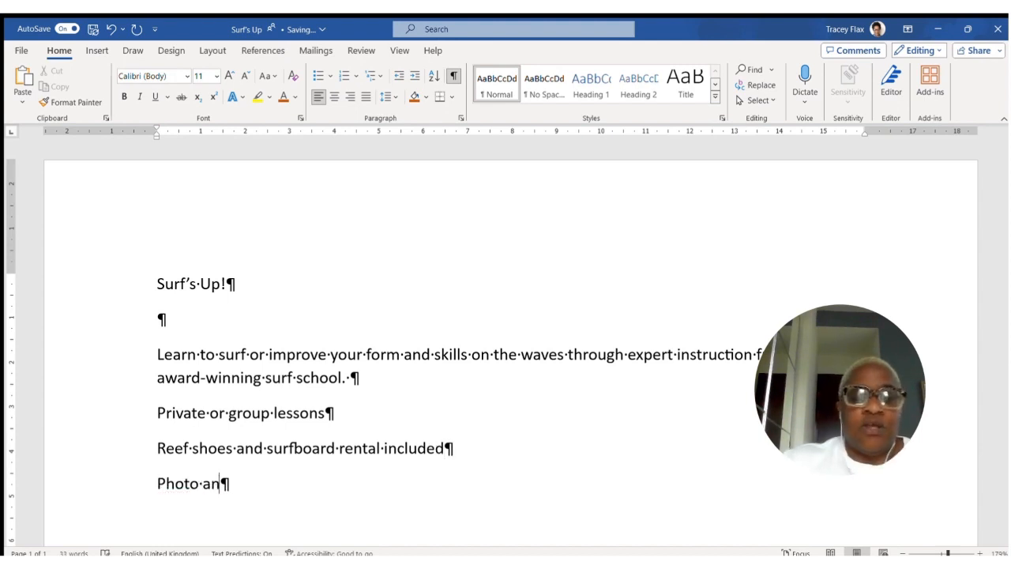
type("d video pa")
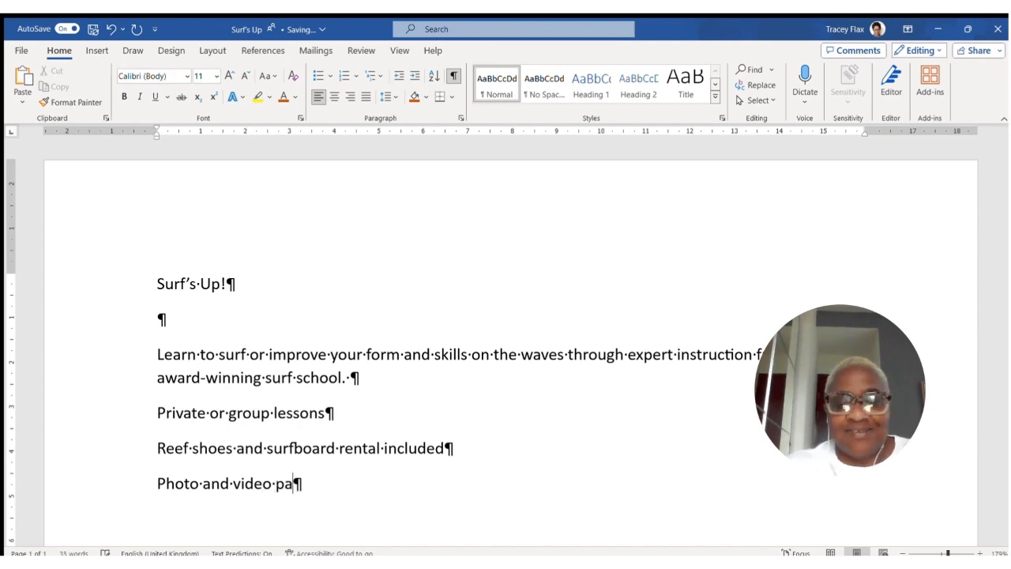
type("ckages avaia")
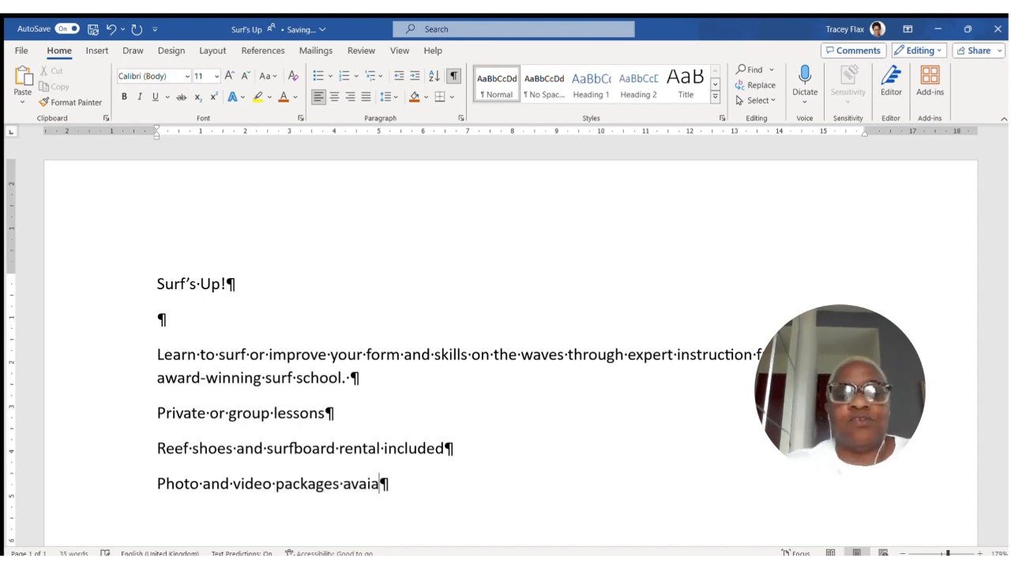
key("BackSpace")
key("BackSpace")
type("ilabl")
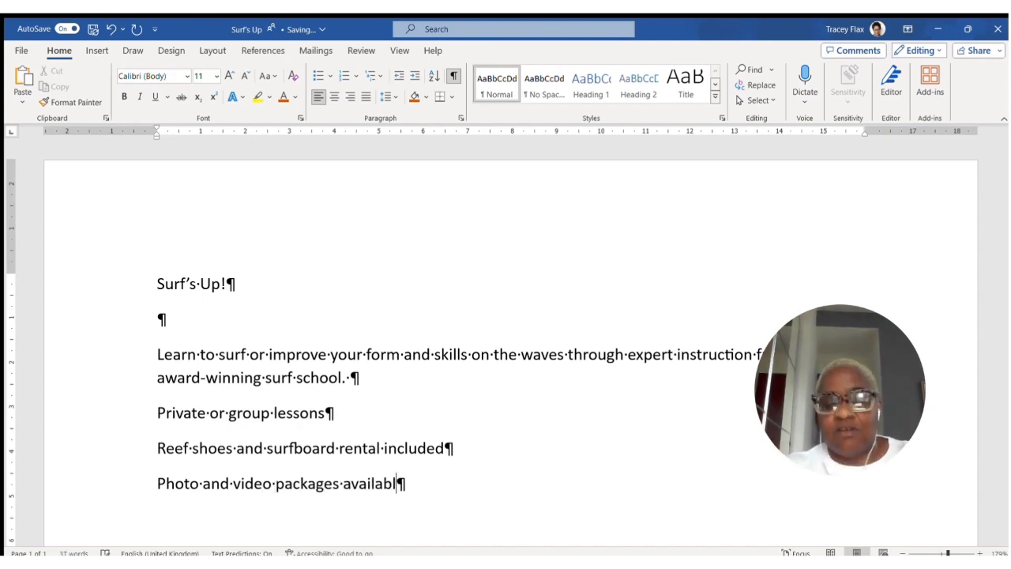
type("e")
Add a closing paragraph reading "To sign up for a lesson, call" followed by the school's phone number and an exclamation mark.
key("Return")
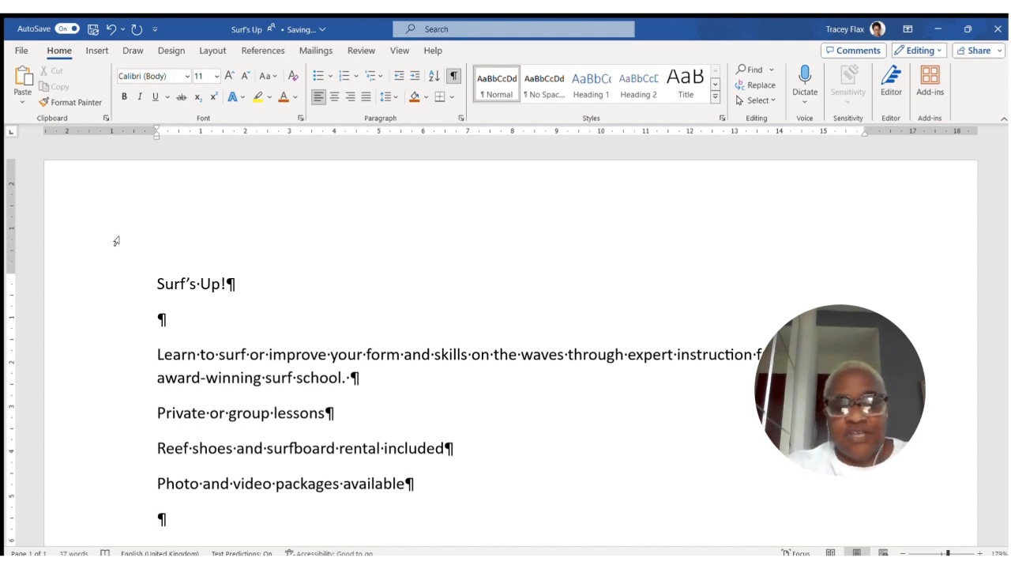
type("To sign up for")
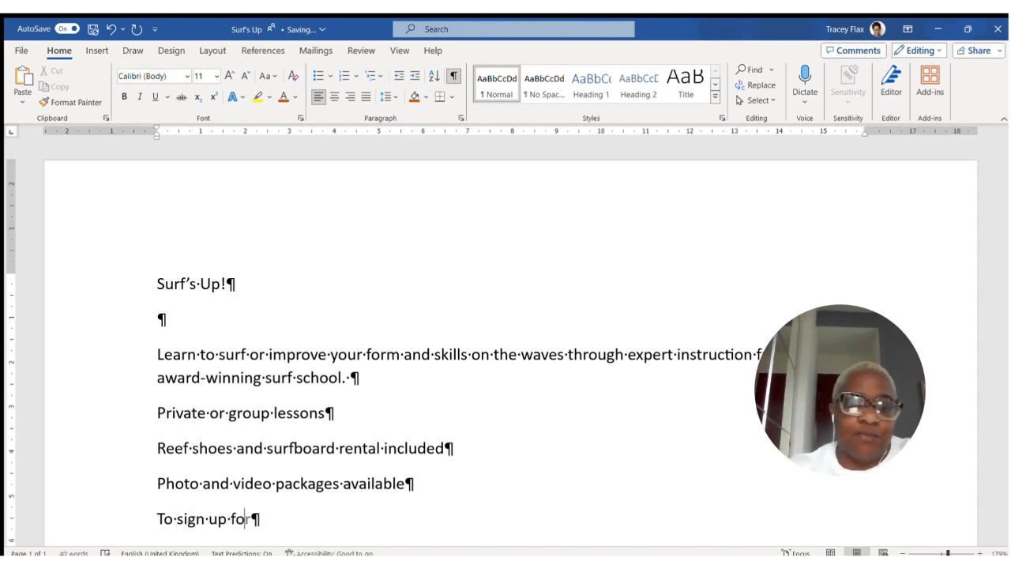
type(" a lesson, ")
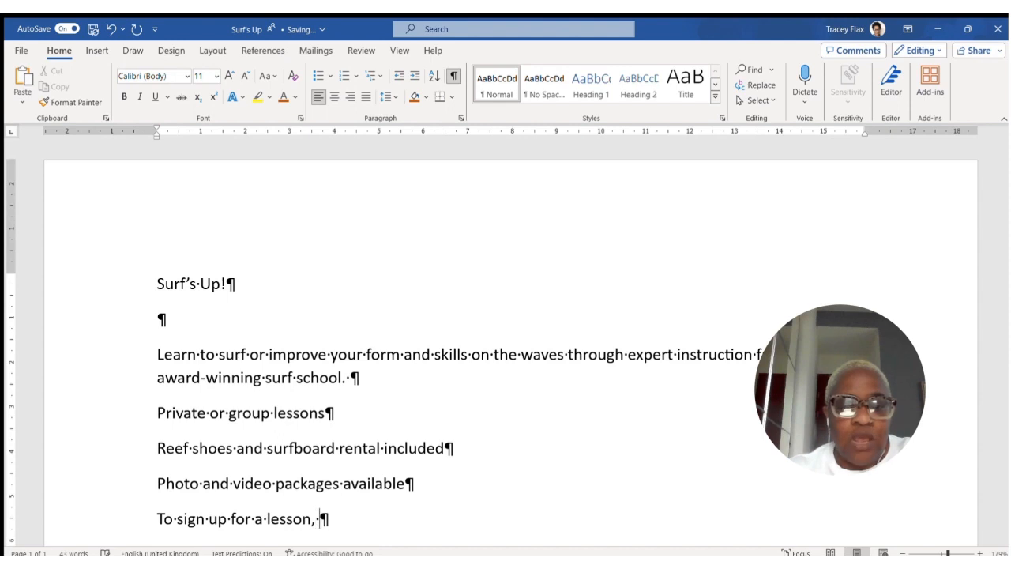
type("c")
key("BackSpace")
type("call")
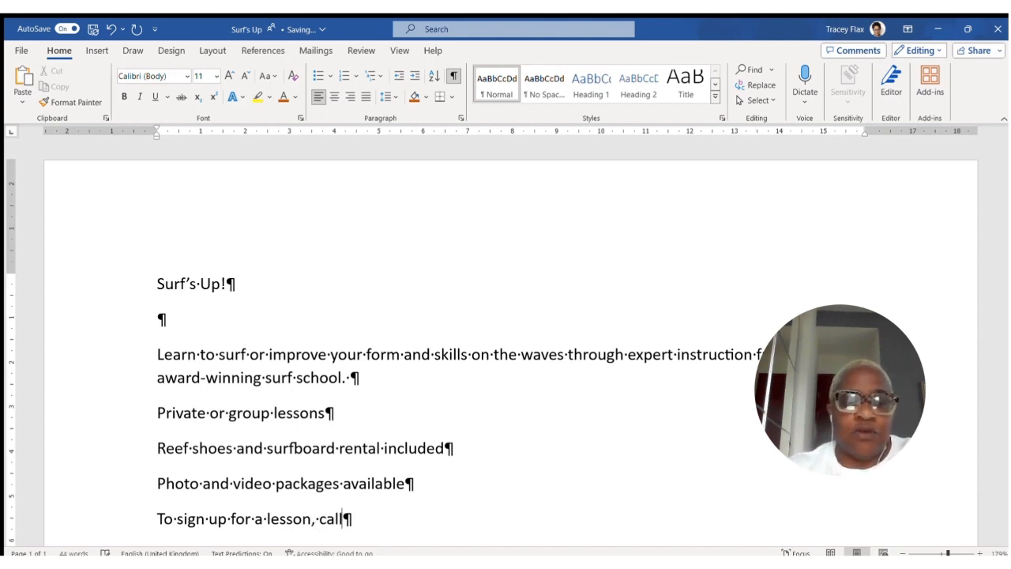
type(" 555")
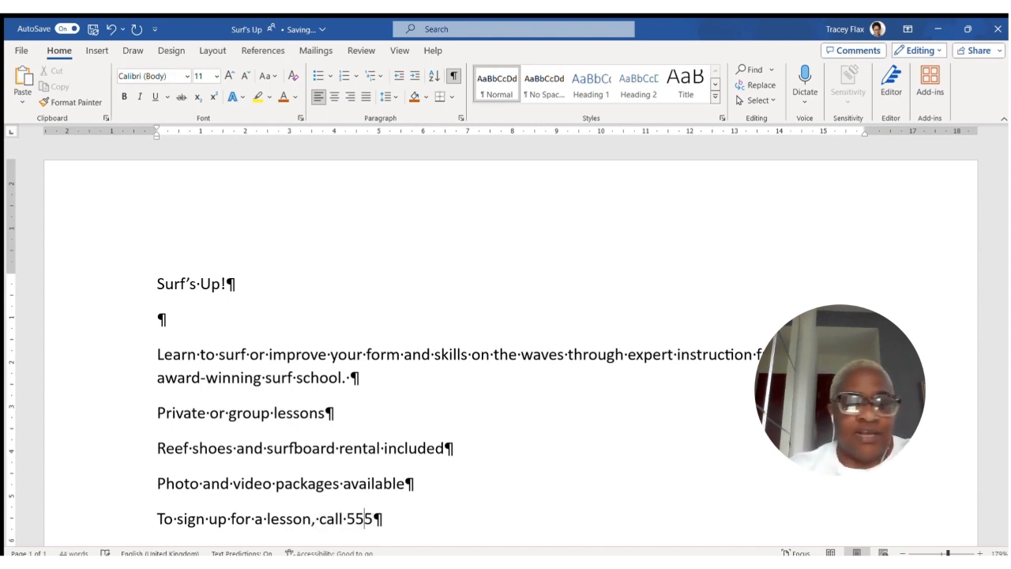
type("-SU")
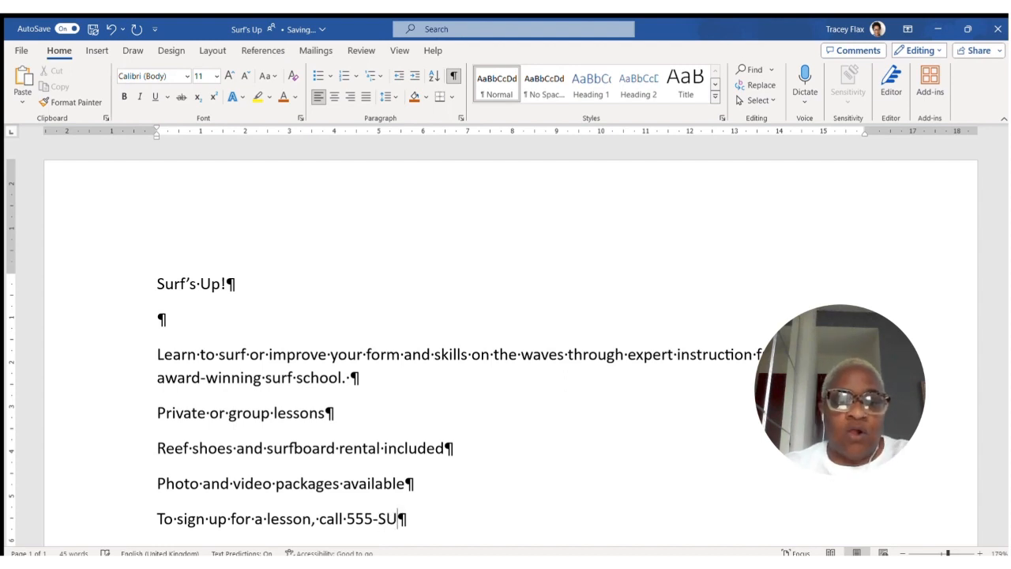
type("RF!")
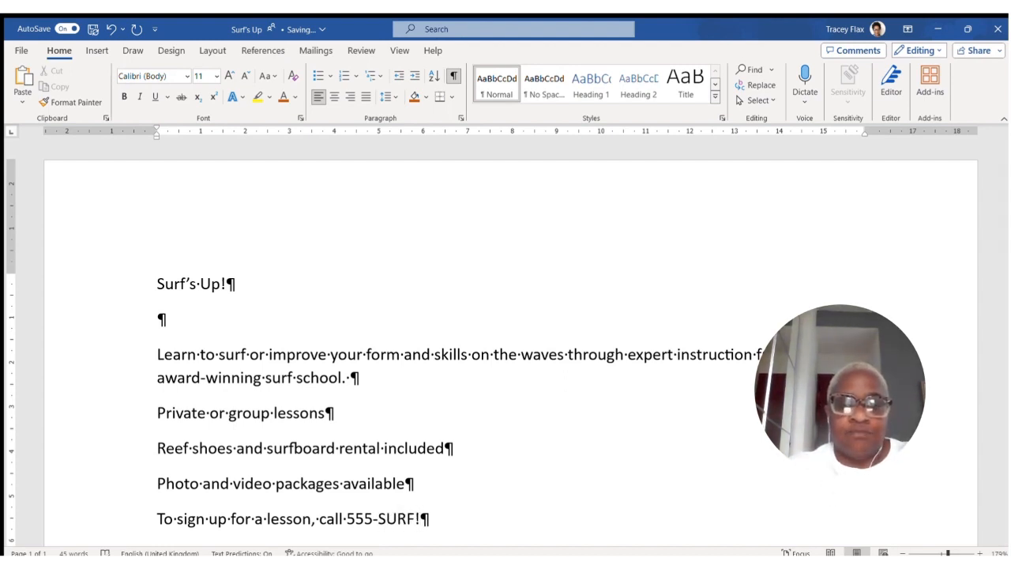
Centre the "Surf's Up!" title and the closing sign-up line on the page.
left_click(901, 552)
left_click(901, 552)
left_click(902, 552)
left_click(901, 552)
left_click(901, 552)
left_click(901, 552)
left_click(902, 553)
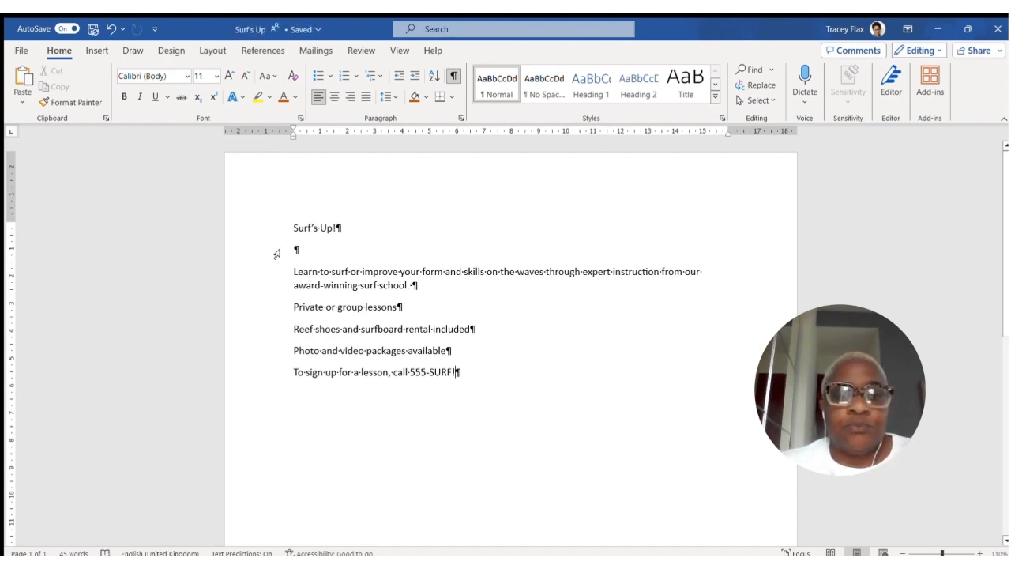
left_click(266, 228)
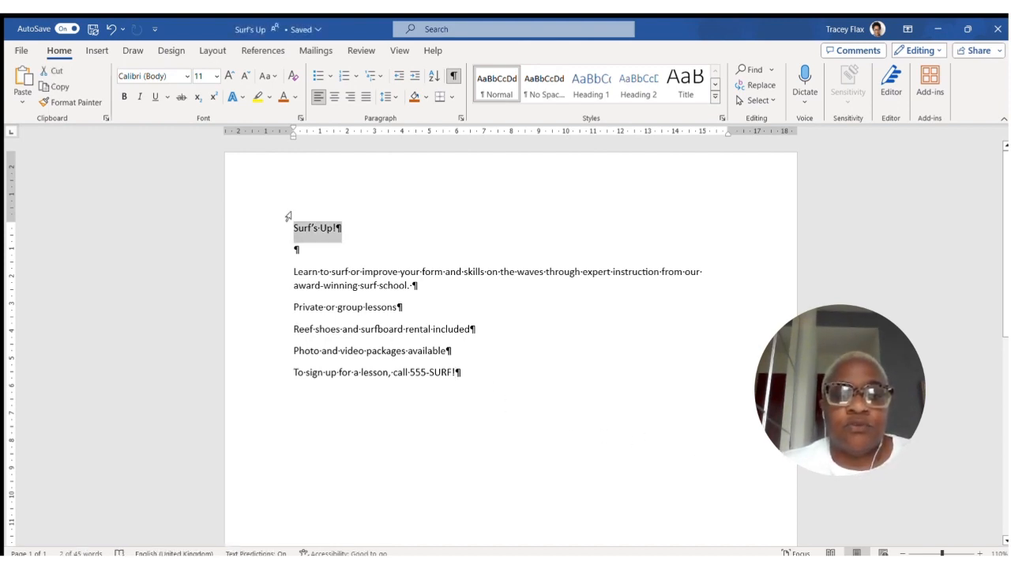
key("ctrl+e")
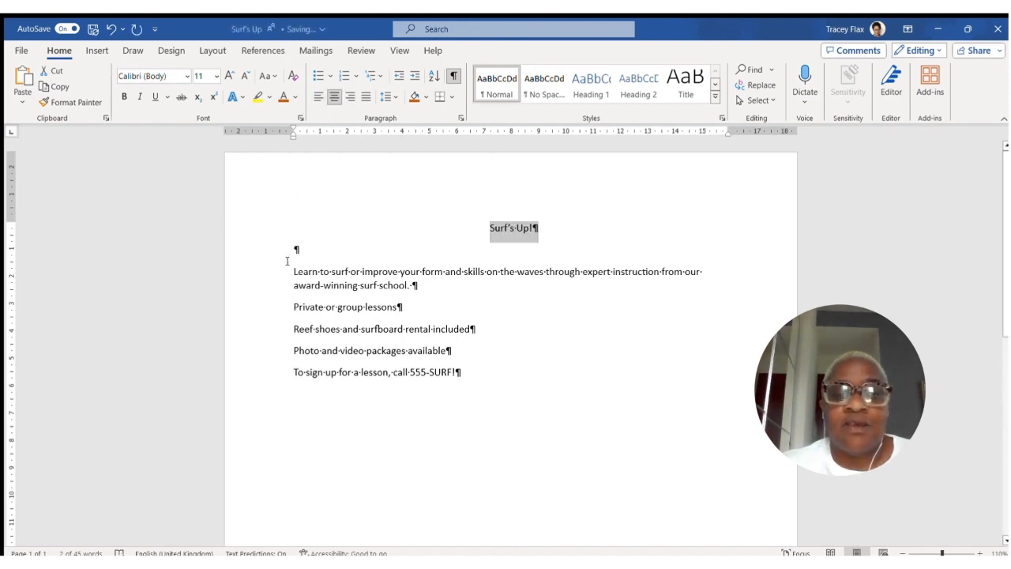
left_click(273, 372)
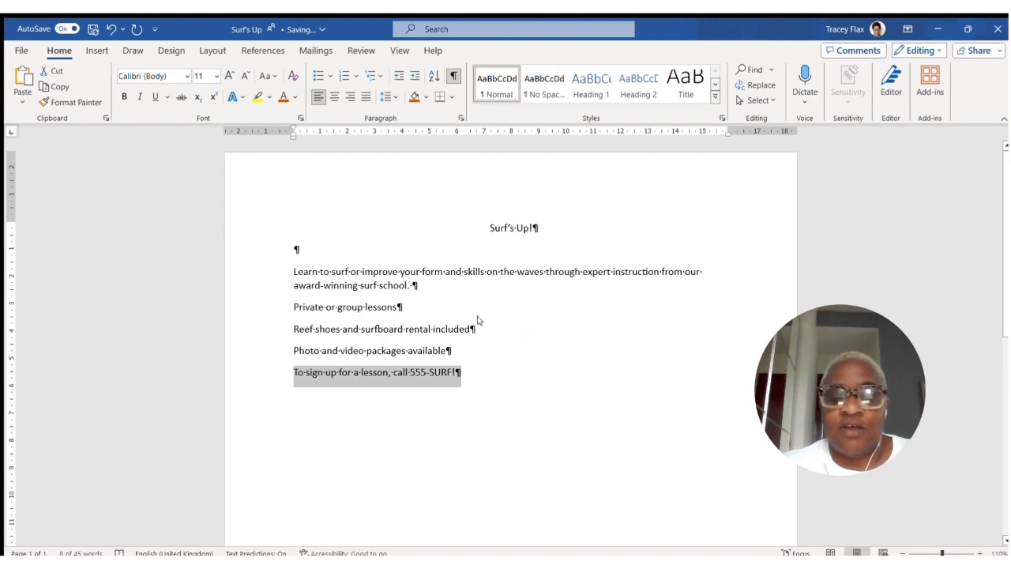
key("ctrl+e")
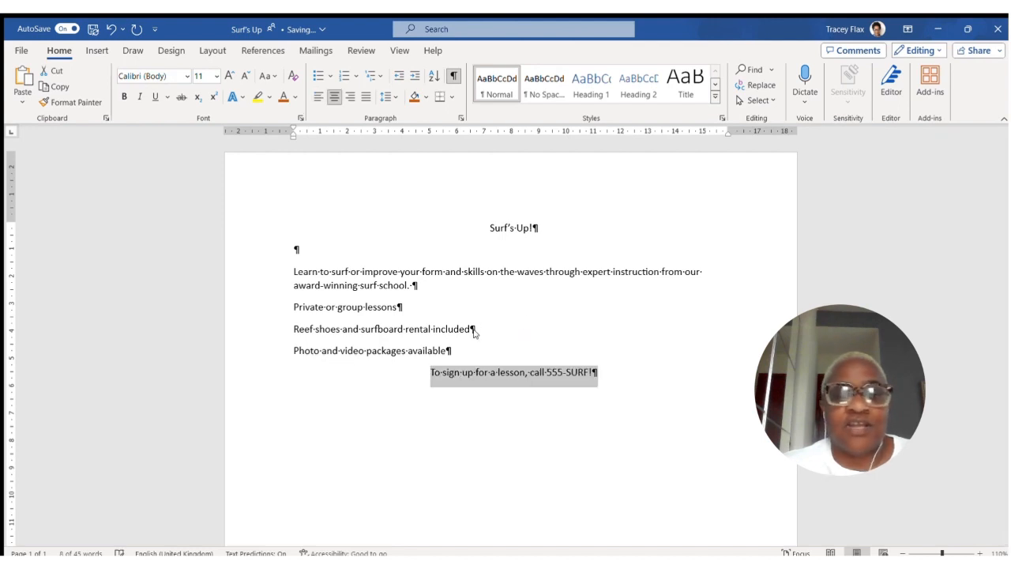
left_click(694, 387)
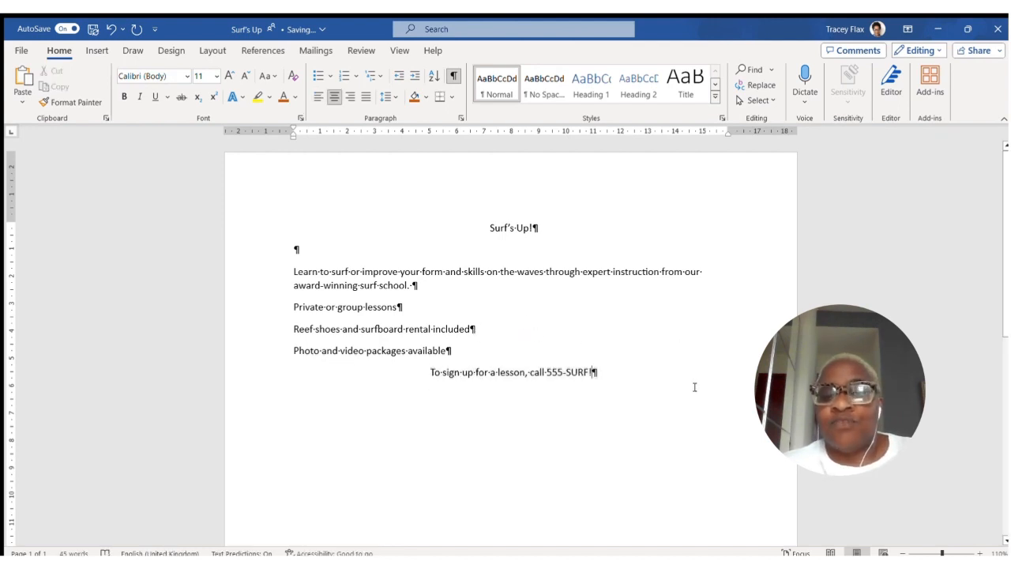
Format the "Surf's Up!" title in Rockwell Extra Bold at 72 points.
left_click(277, 231)
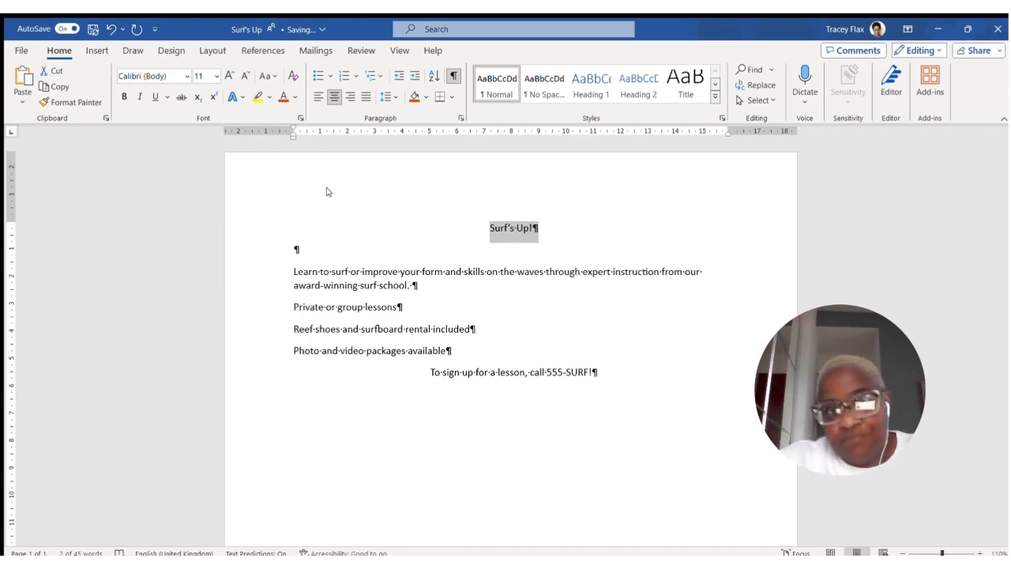
left_click(343, 284)
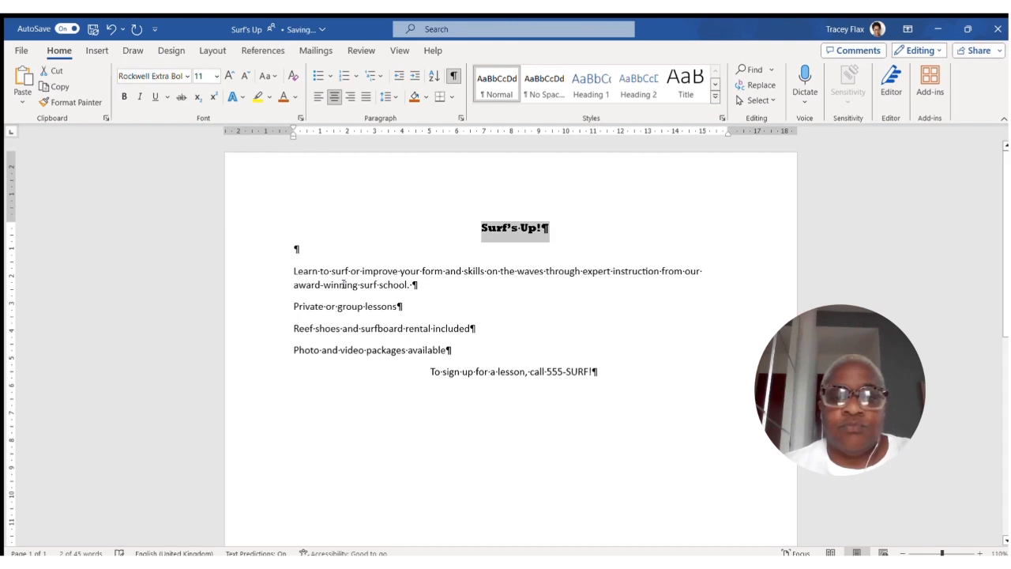
left_click(362, 190)
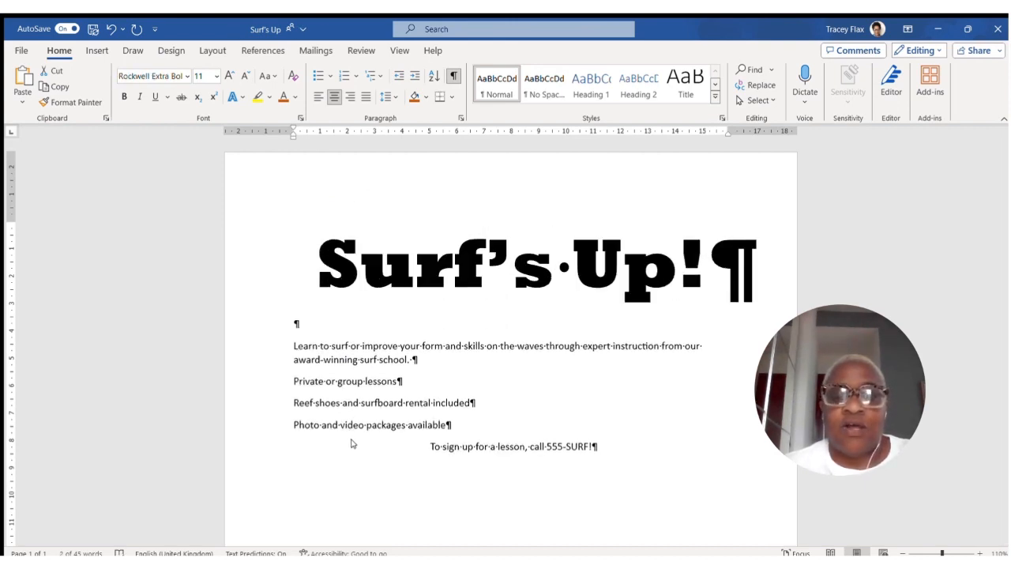
left_click(354, 444)
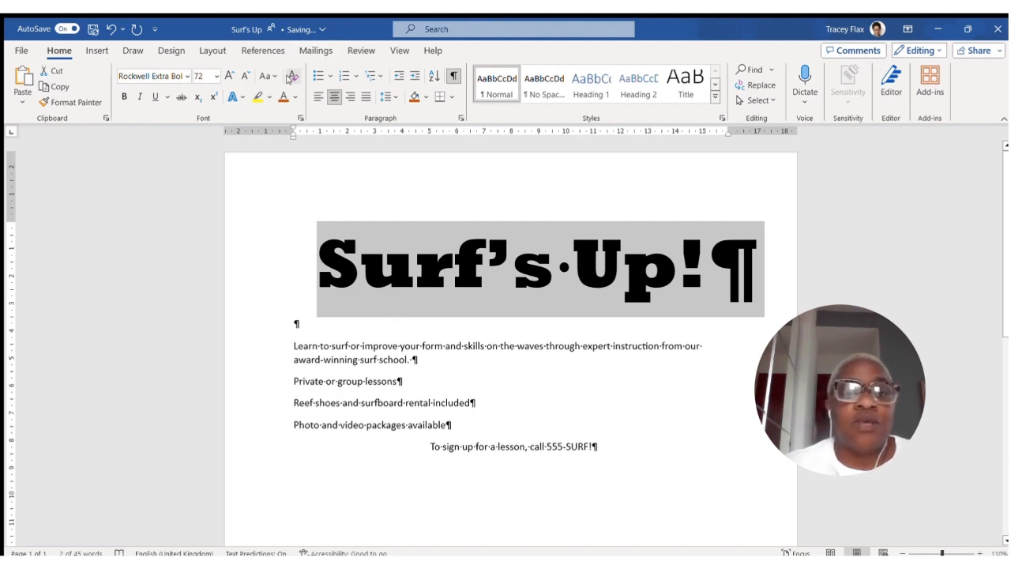
Change the title to uppercase and apply the text effect with white fill, orange outline and orange hard shadow.
left_click(284, 125)
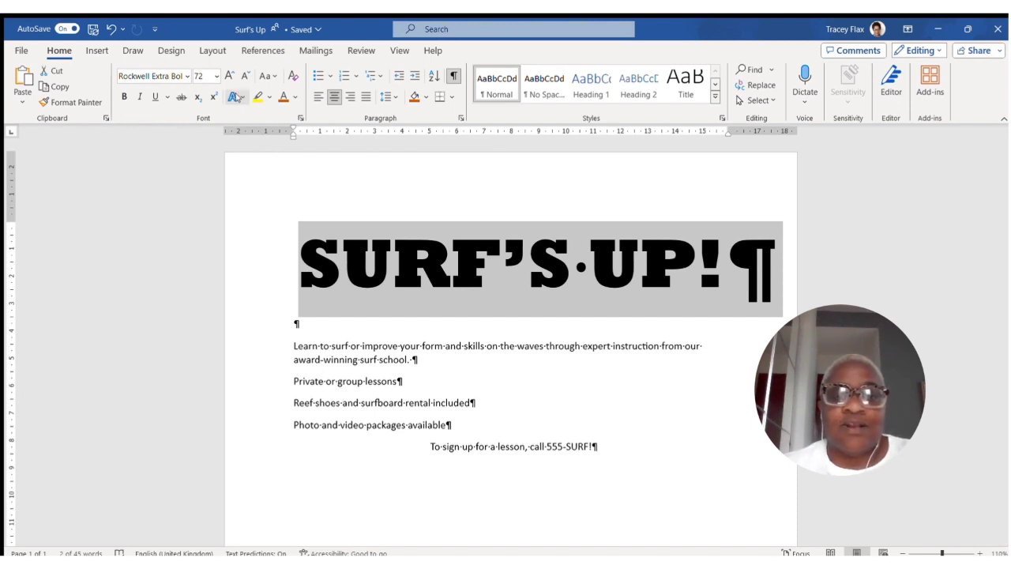
left_click(234, 92)
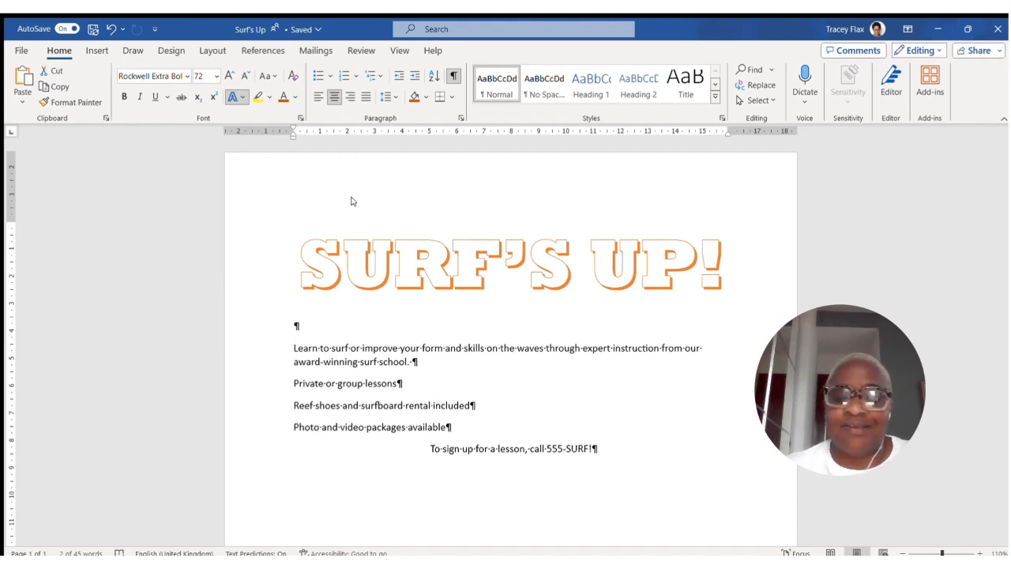
left_click(352, 200)
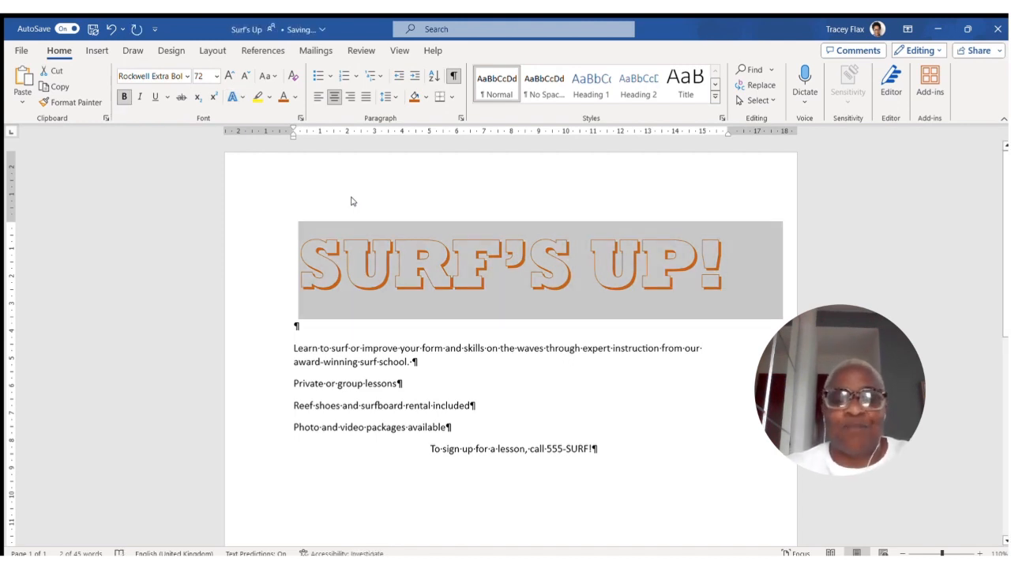
left_click(237, 96)
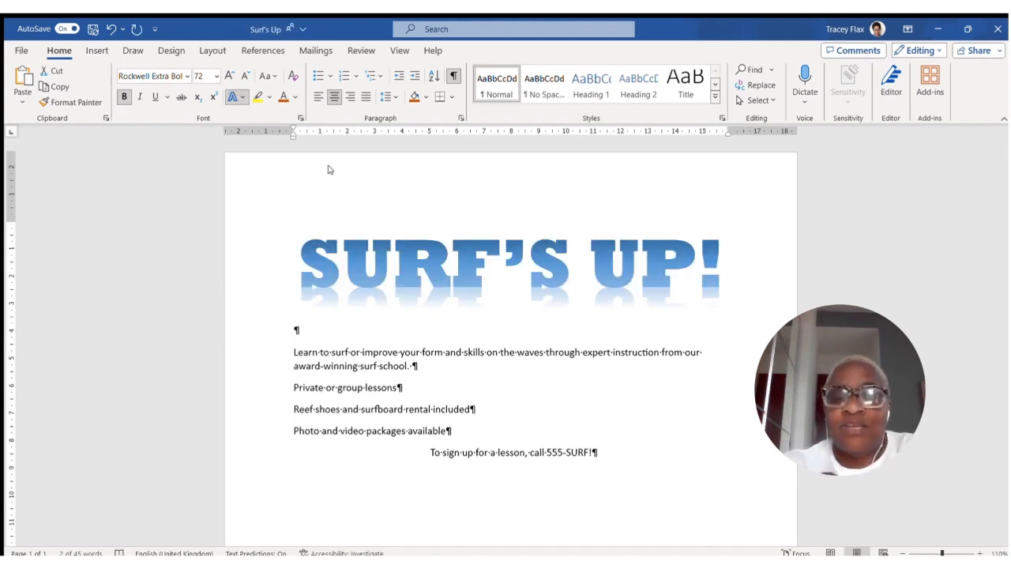
left_click(354, 209)
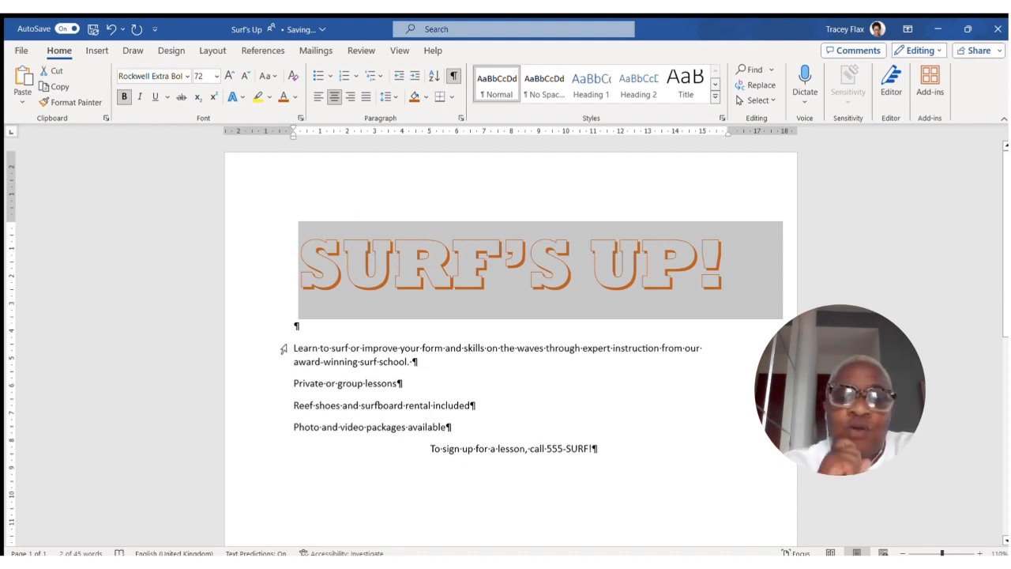
Set the font size of the introductory paragraph and the three offering lines to 24 points.
left_click_drag(283, 349, 301, 430)
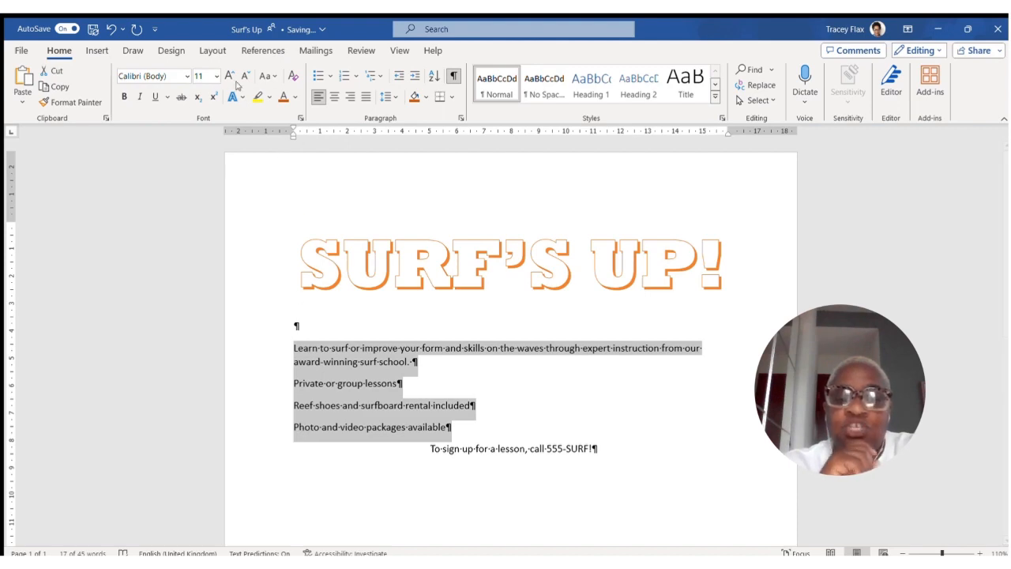
left_click(205, 76)
type("24")
key("Return")
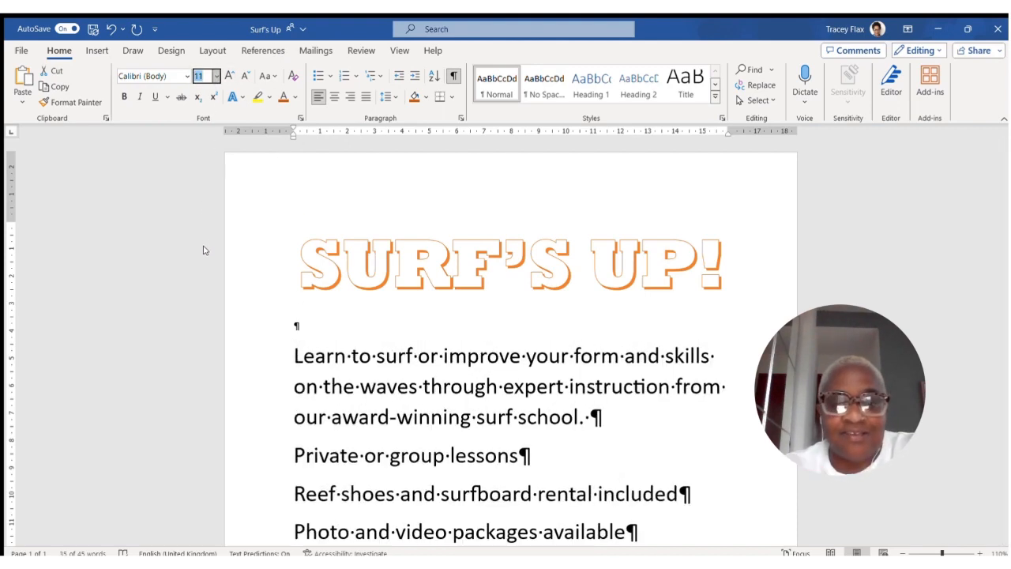
Set the font size of the centred sign-up line at the end of the document to 28 points.
scroll(499, 373, "down", 5)
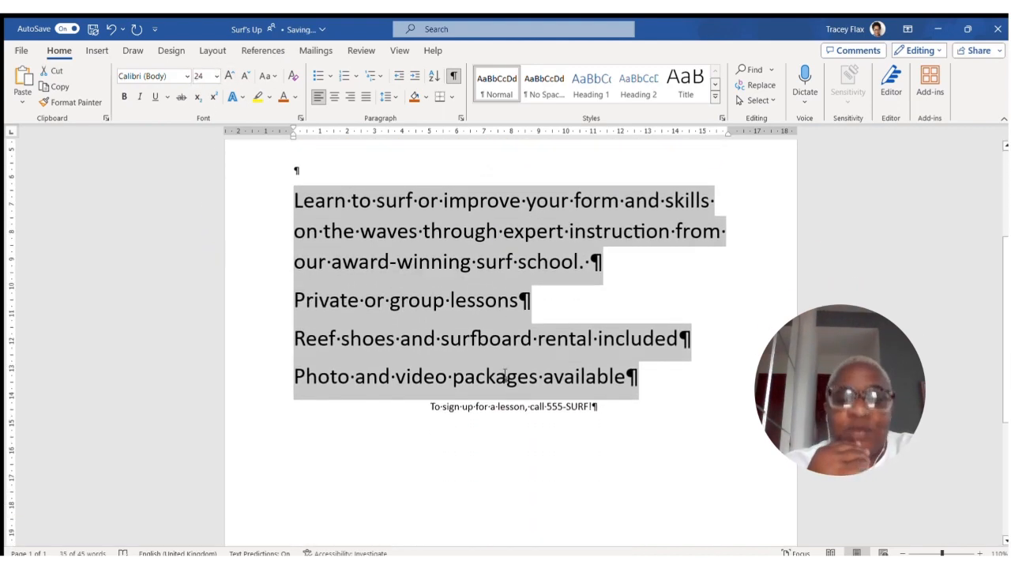
left_click(288, 362)
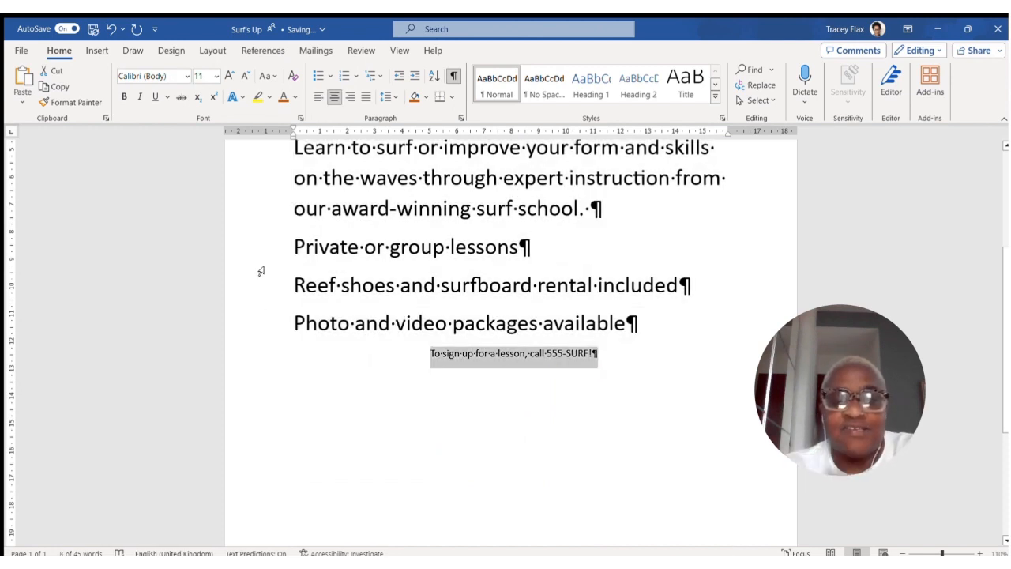
left_click(215, 74)
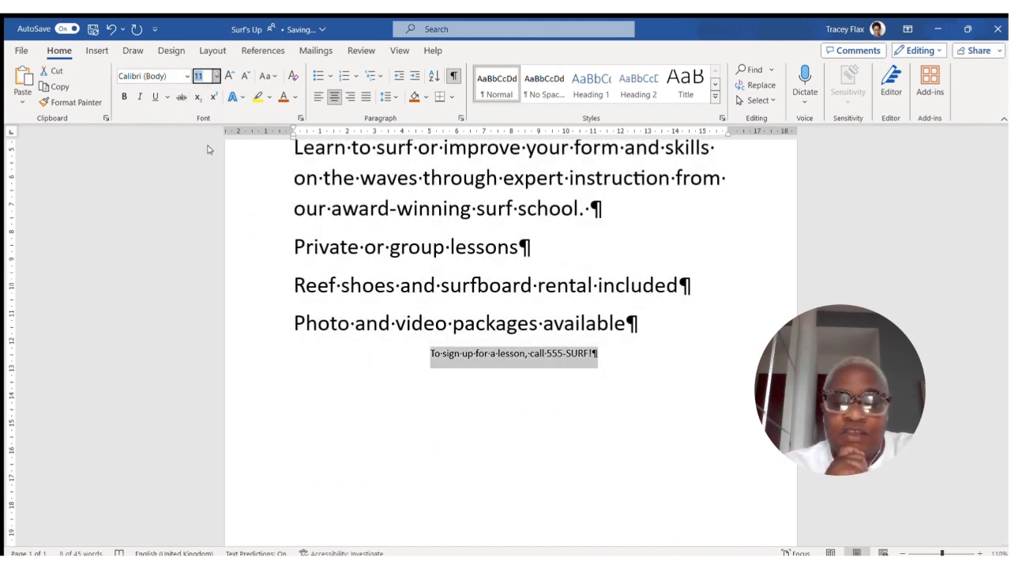
left_click(218, 282)
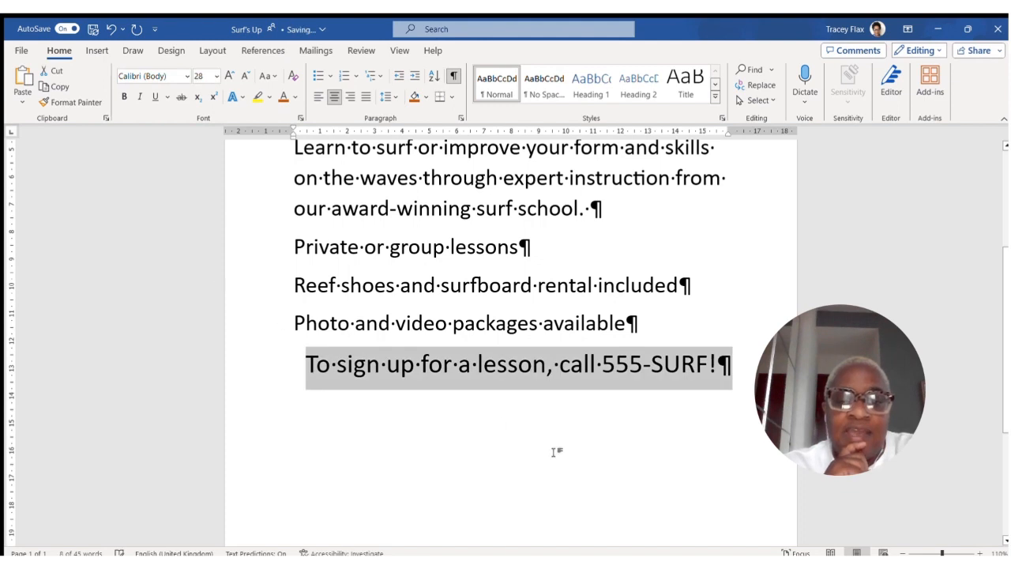
scroll(553, 447, "up", 2)
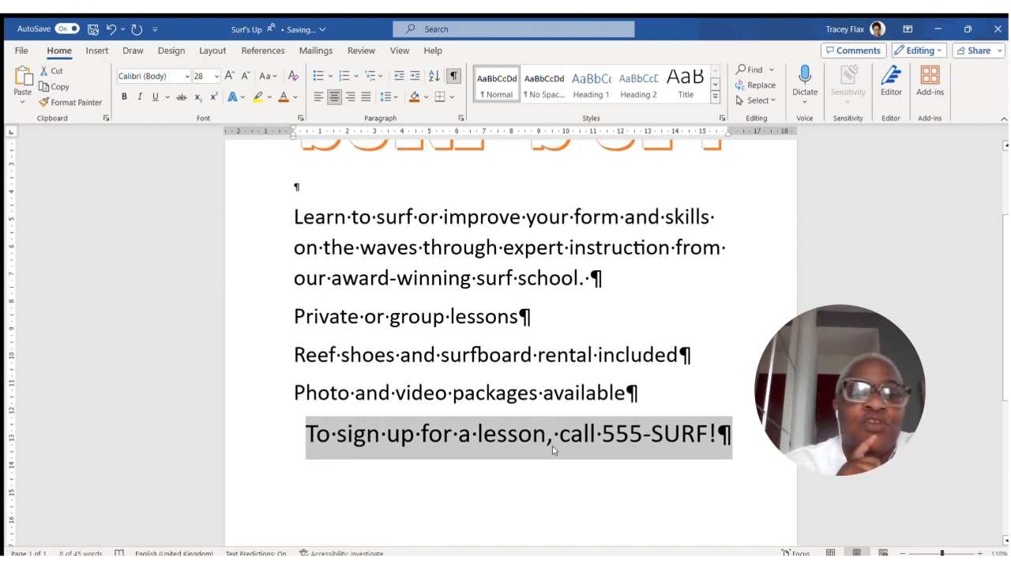
left_click(730, 291)
scroll(731, 296, "up", 3)
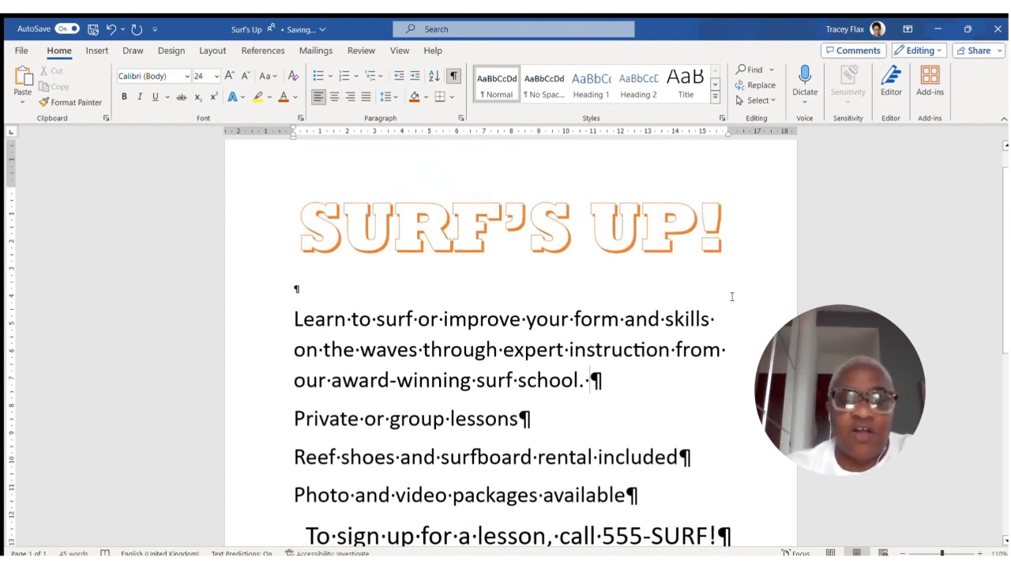